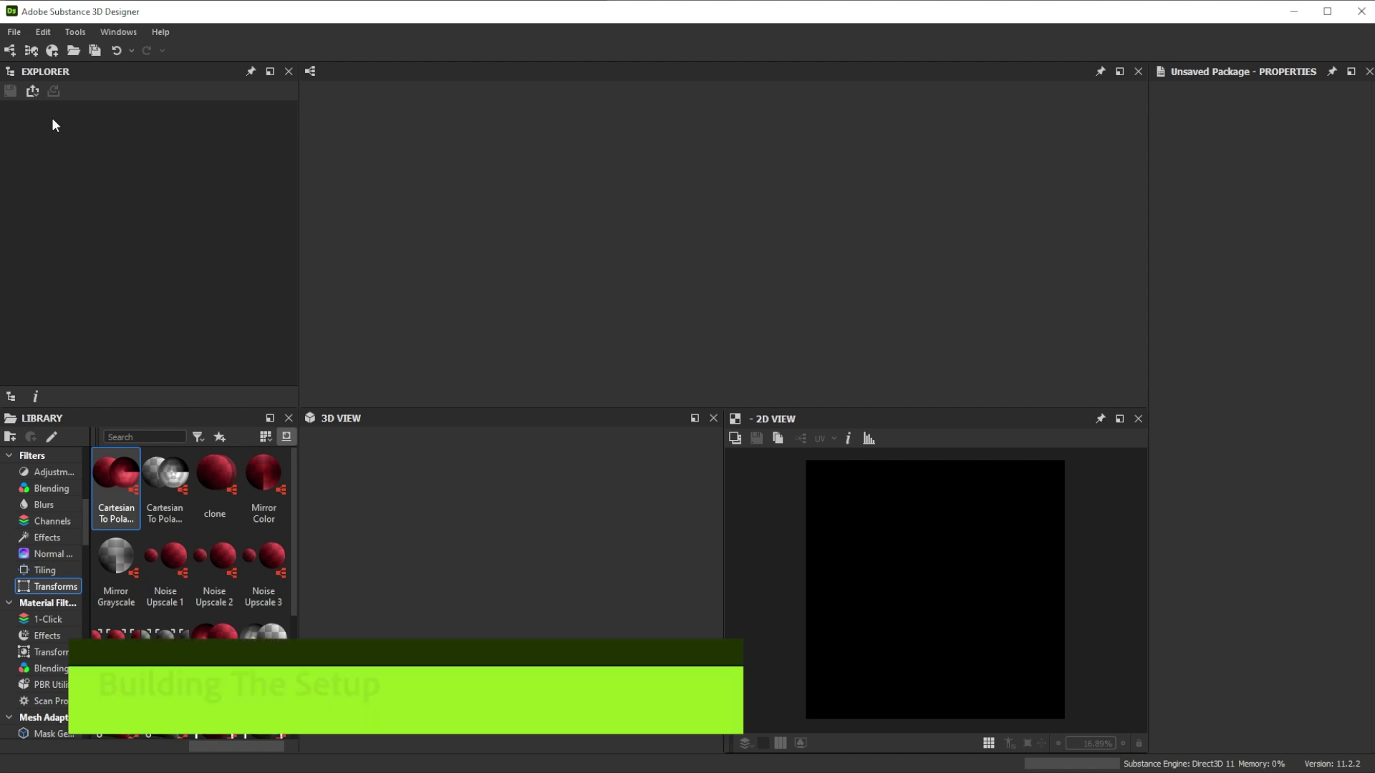
Step: Create a new Substance graph in a new package, keeping the default settings
click(14, 32)
mouse_move(41, 55)
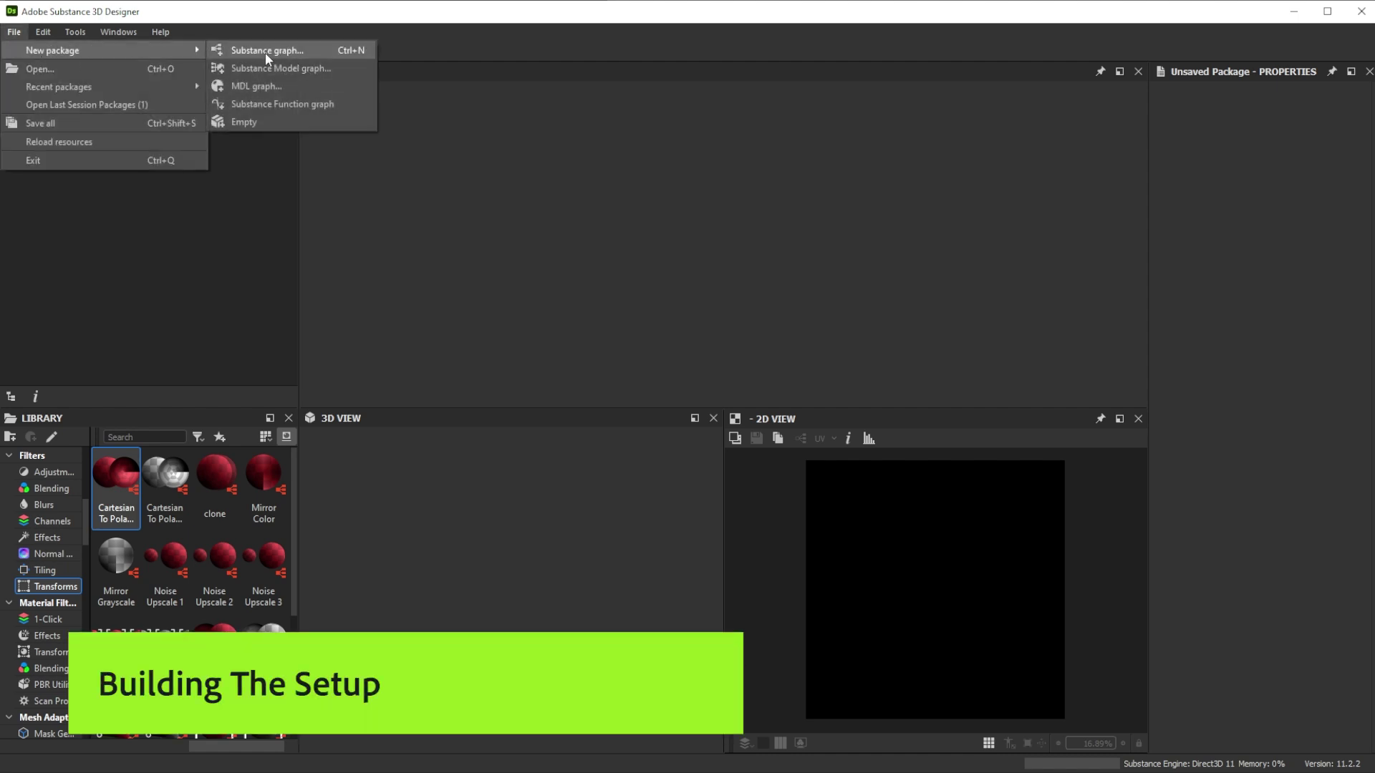
click(265, 51)
click(849, 557)
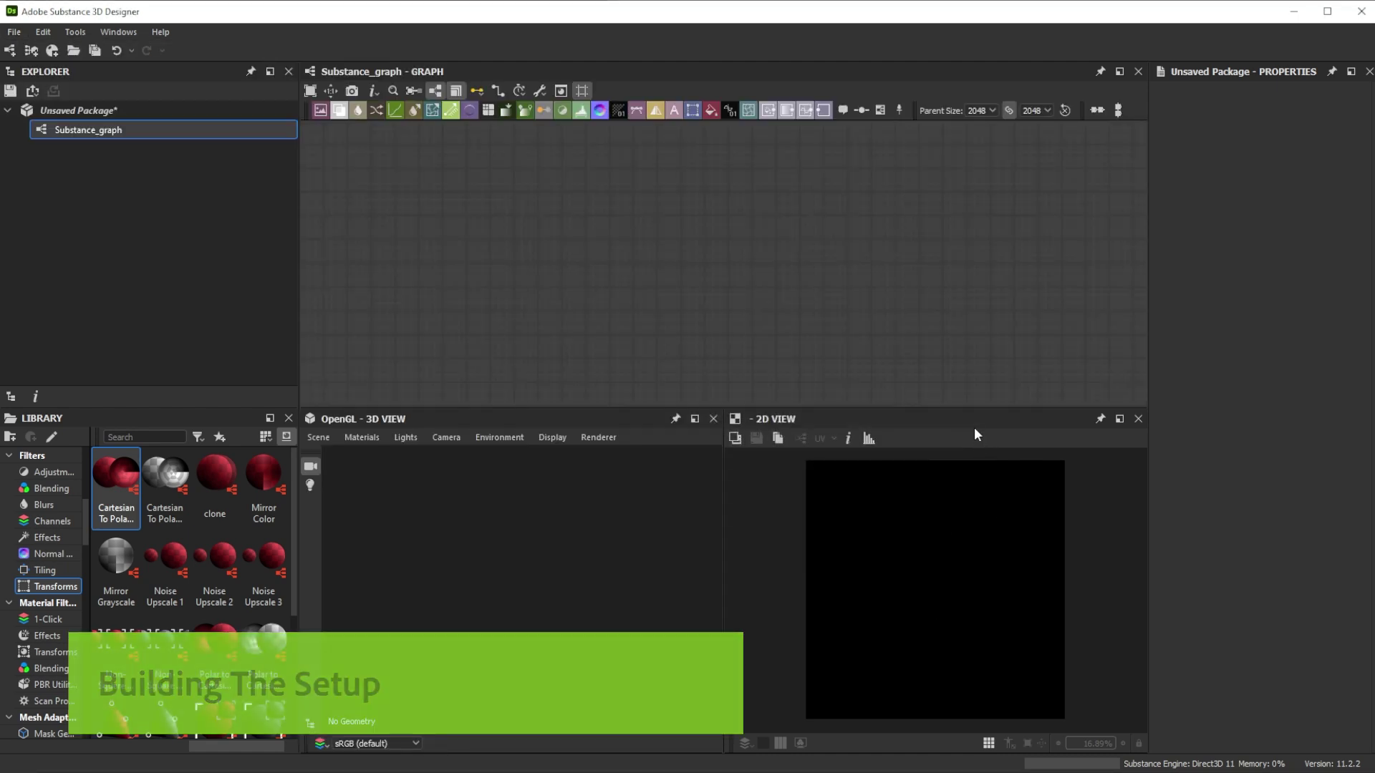
Step: Dock the 2D view beneath the Explorer and close the 3D view to enlarge the graph area
drag(974, 421, 130, 380)
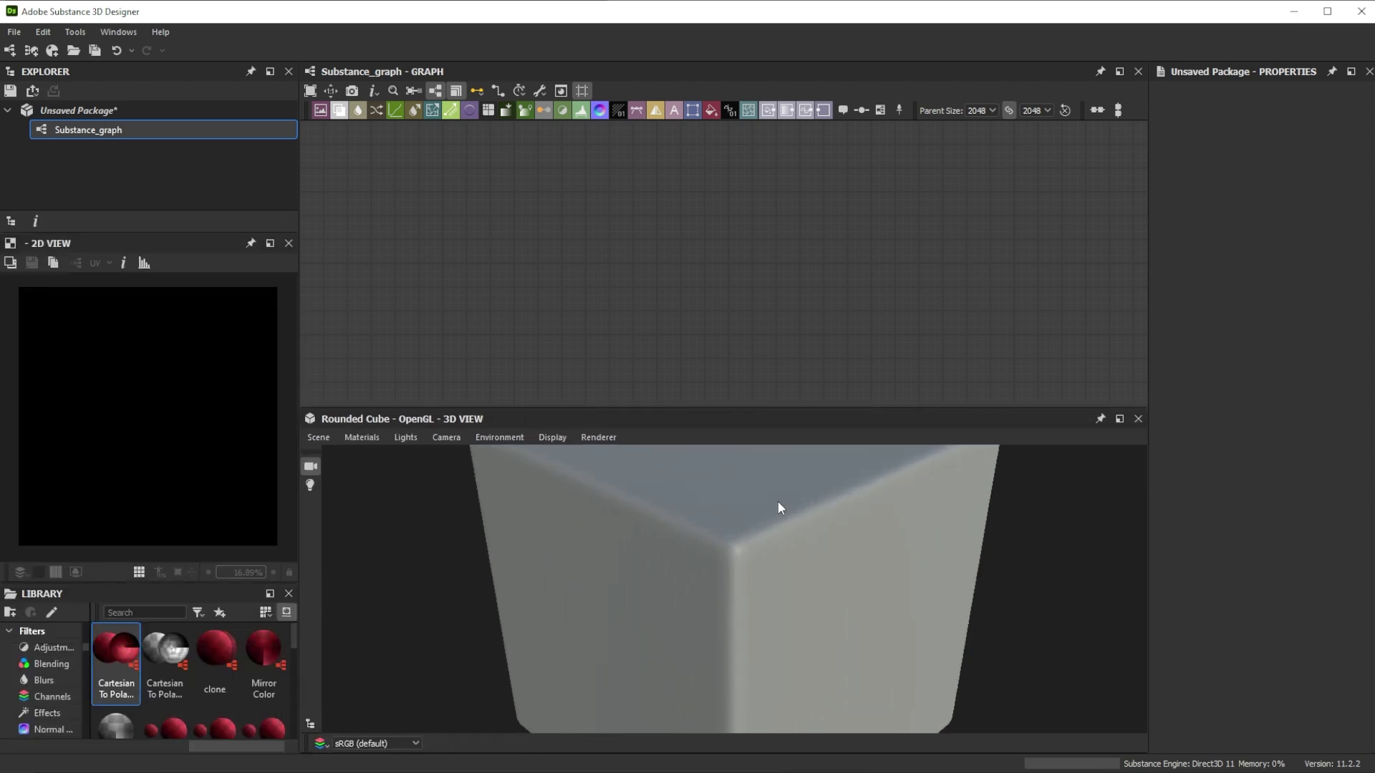
click(1139, 419)
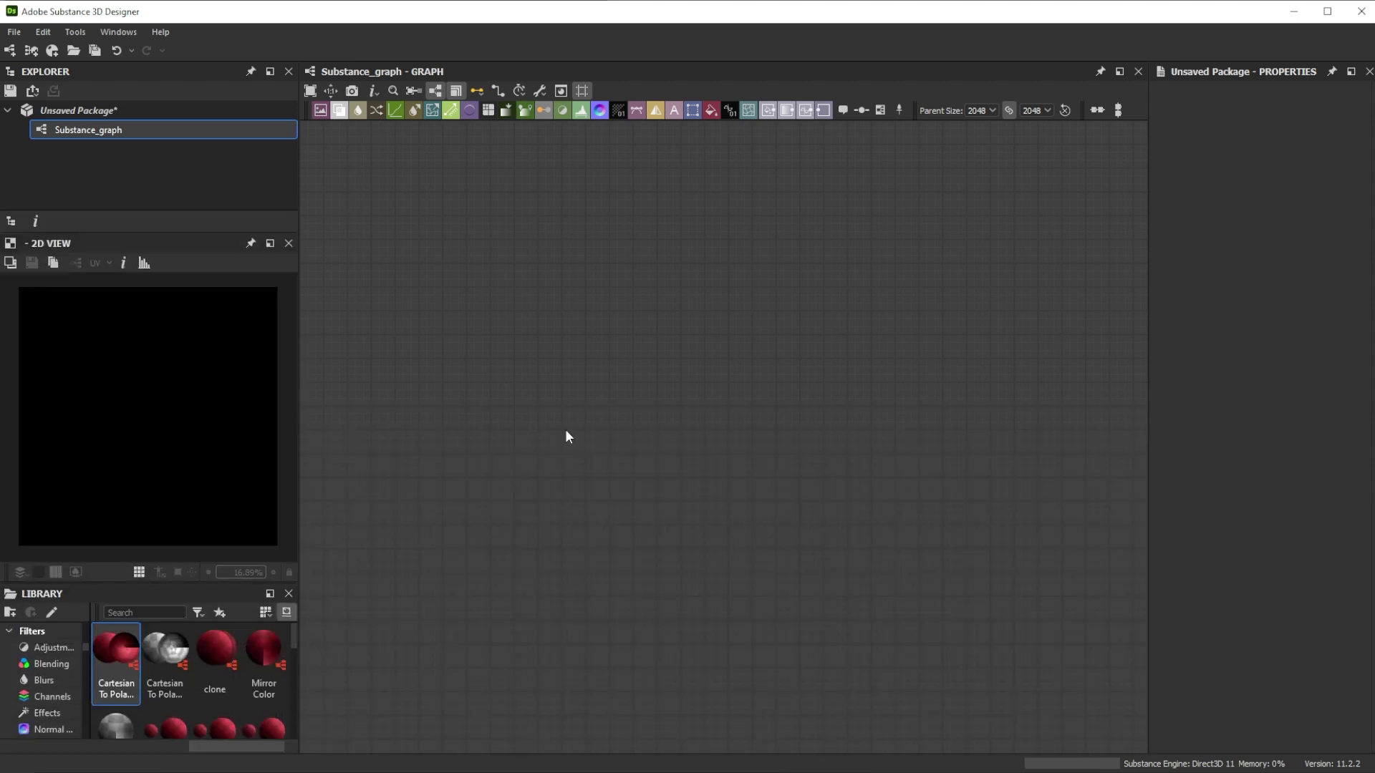
Step: Add a Text node to the empty graph and place it at the graph area's left side
click(362, 447)
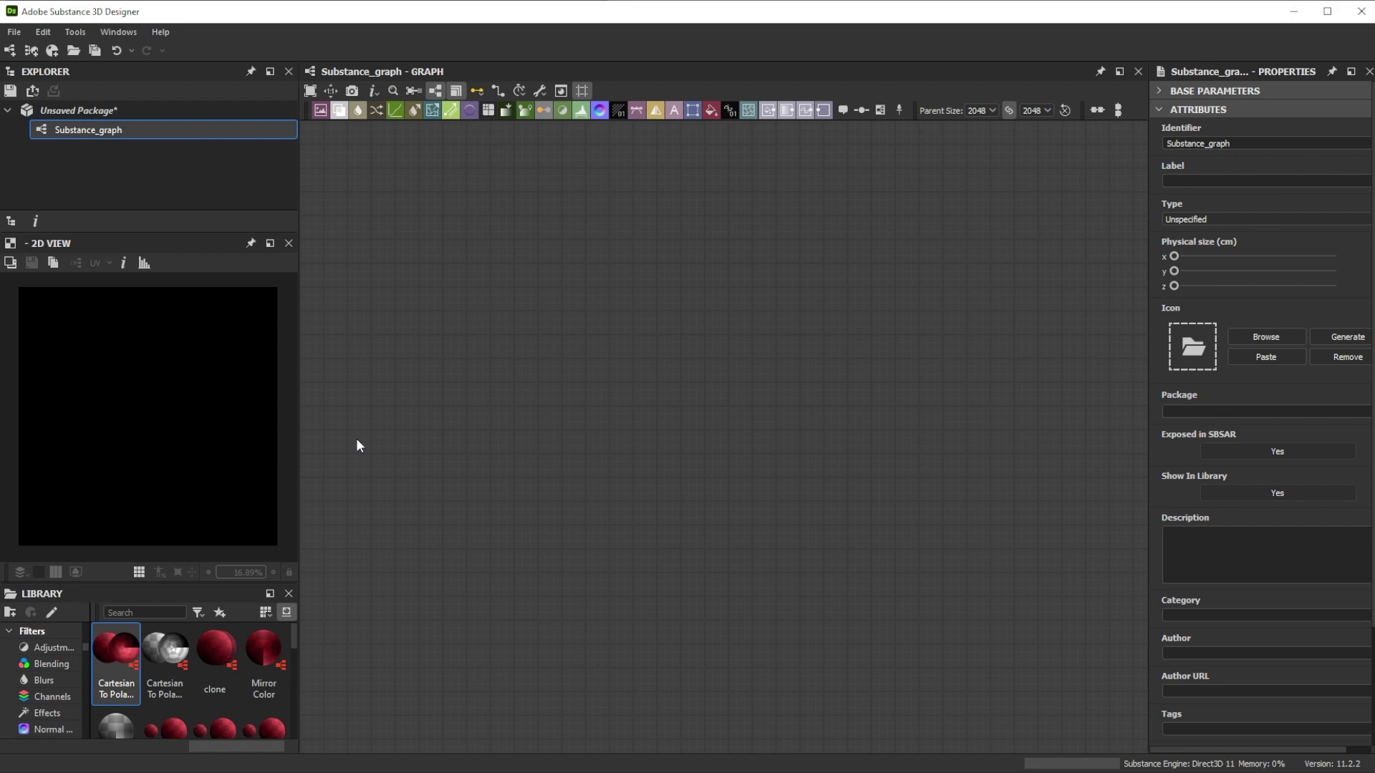
key(space)
text(te)
click(384, 337)
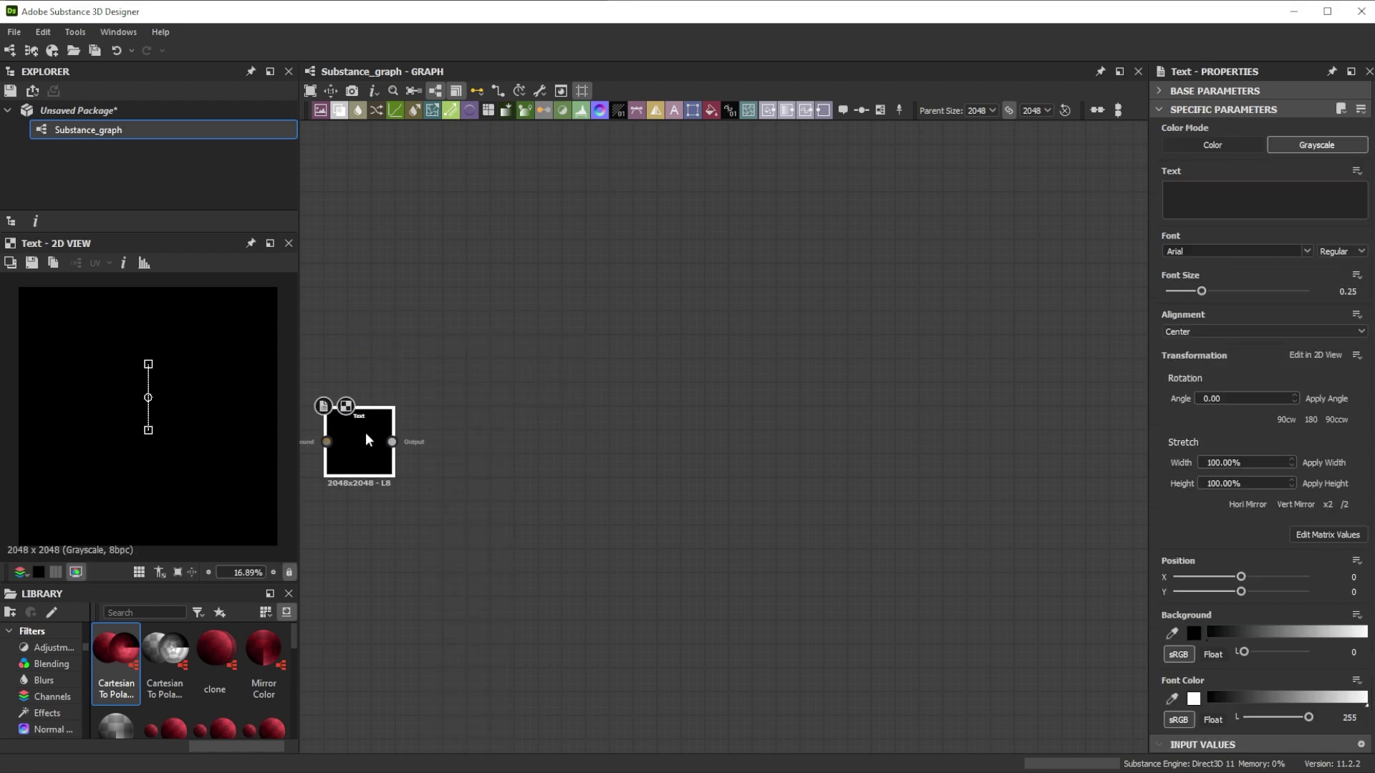
drag(365, 435, 372, 407)
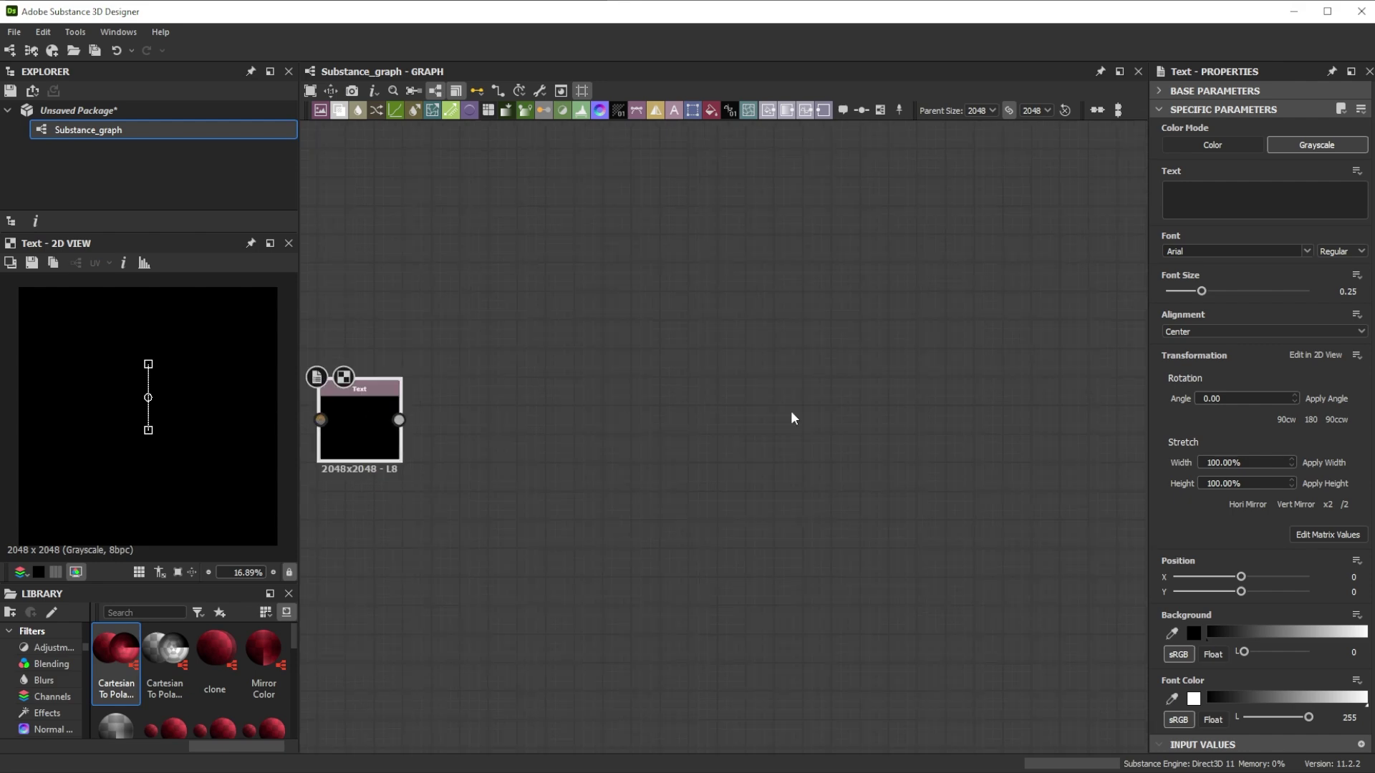
Step: Enter the letter A as the Text node's content, keeping the Arial font
click(731, 429)
click(1196, 252)
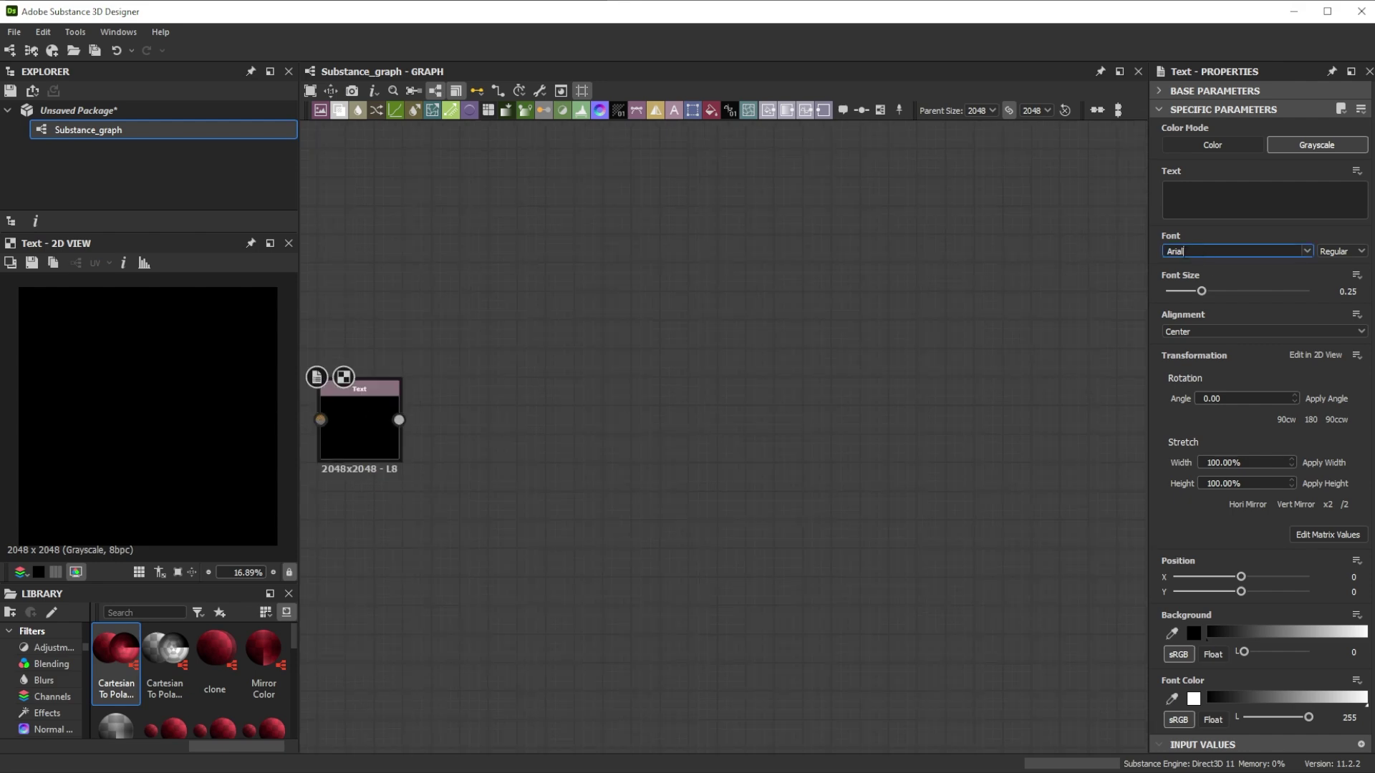
click(1175, 203)
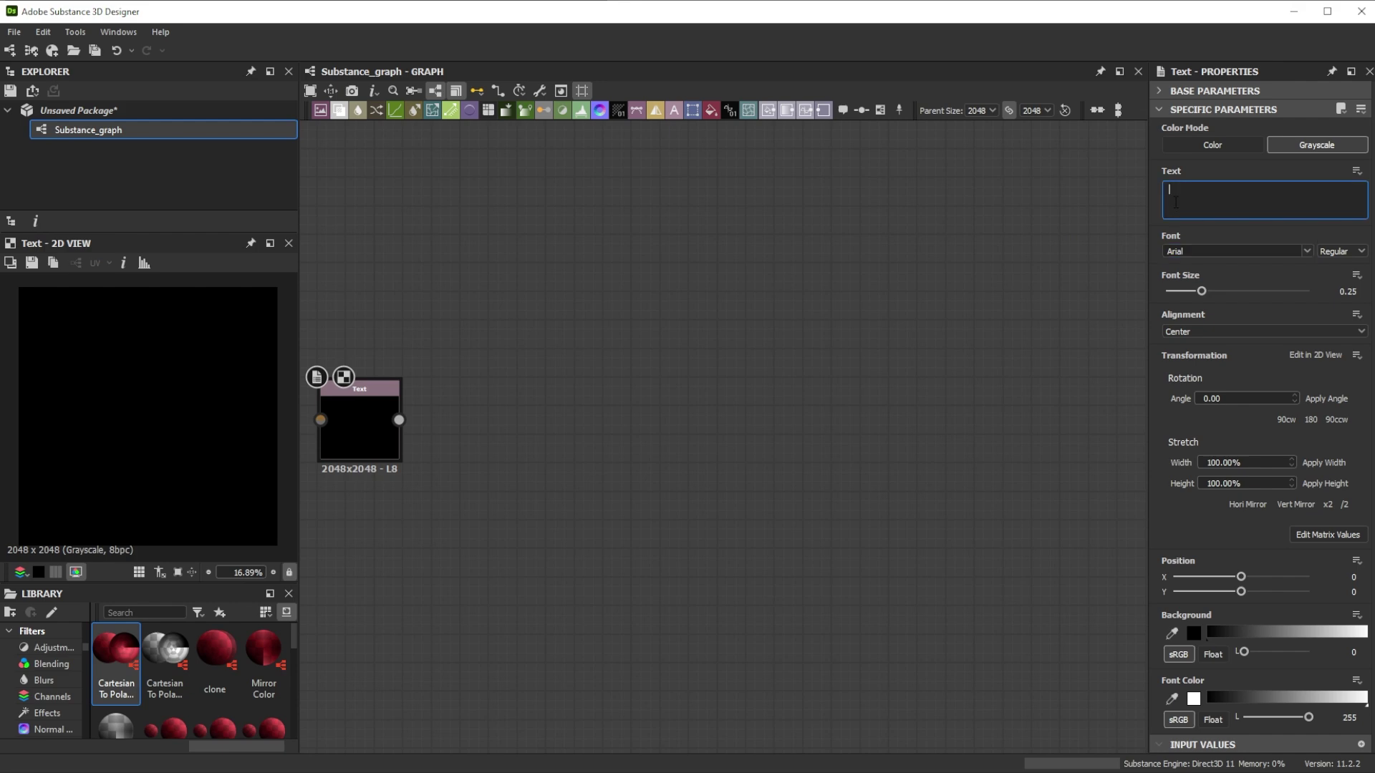
text(A)
Step: Add a Mirror Grayscale node after the Text node and set its mode to Mirror Axis Y
click(363, 427)
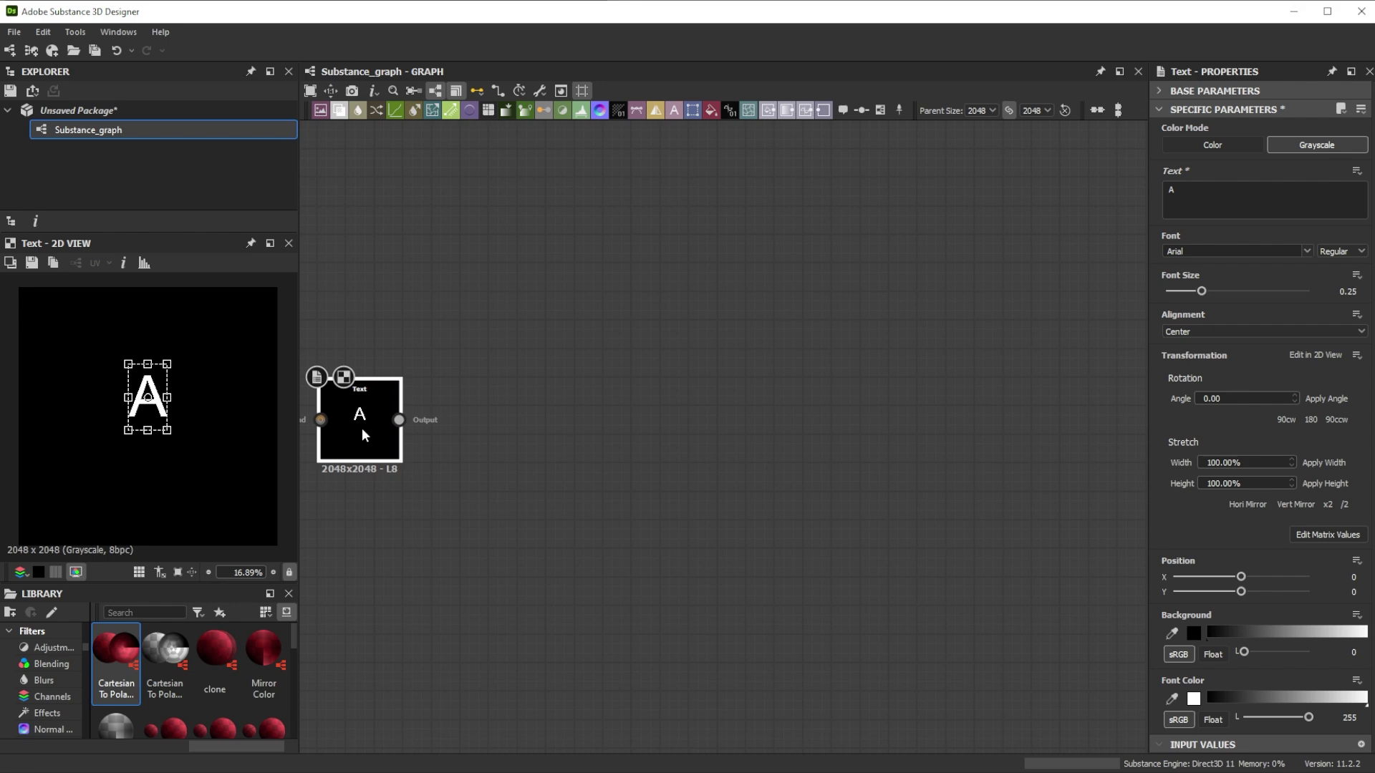
key(space)
text(mirror)
key(Down)
key(Return)
click(1203, 166)
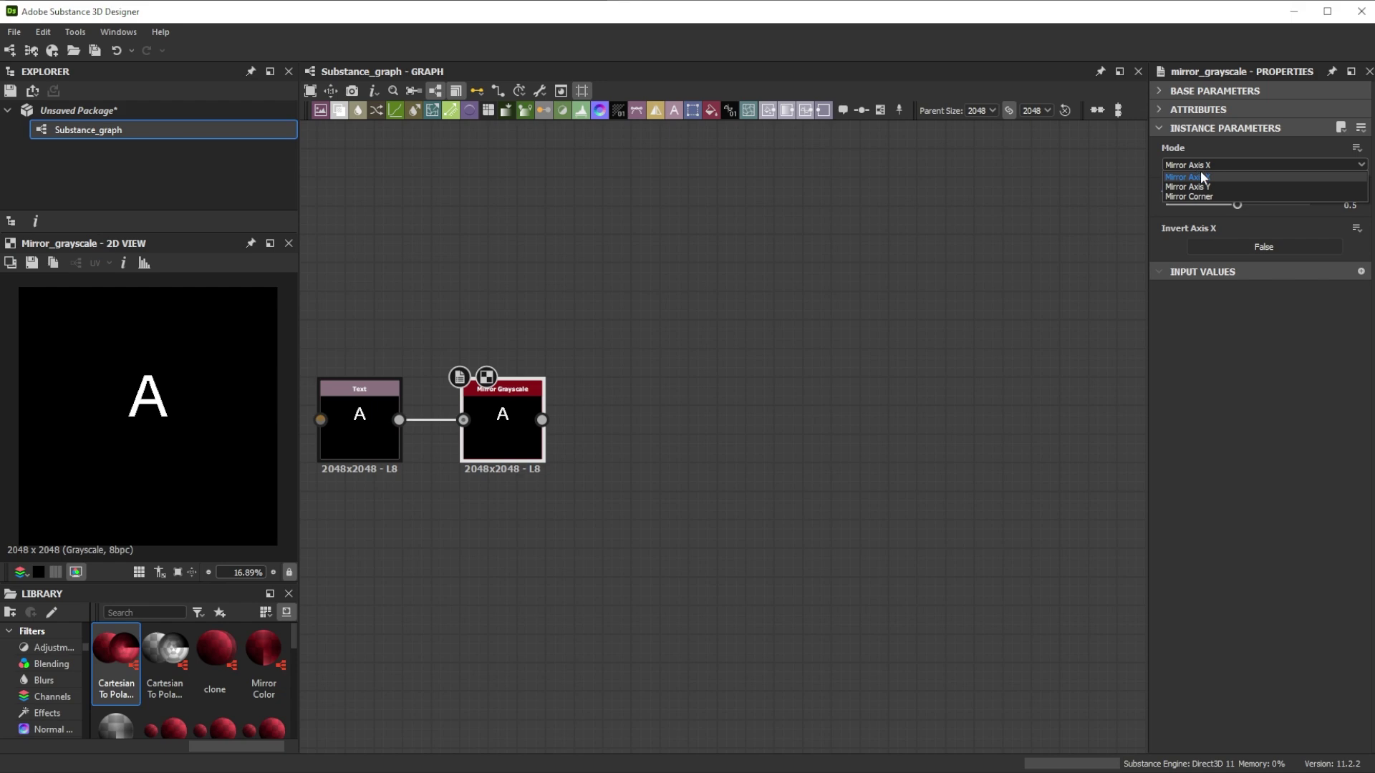
click(1203, 183)
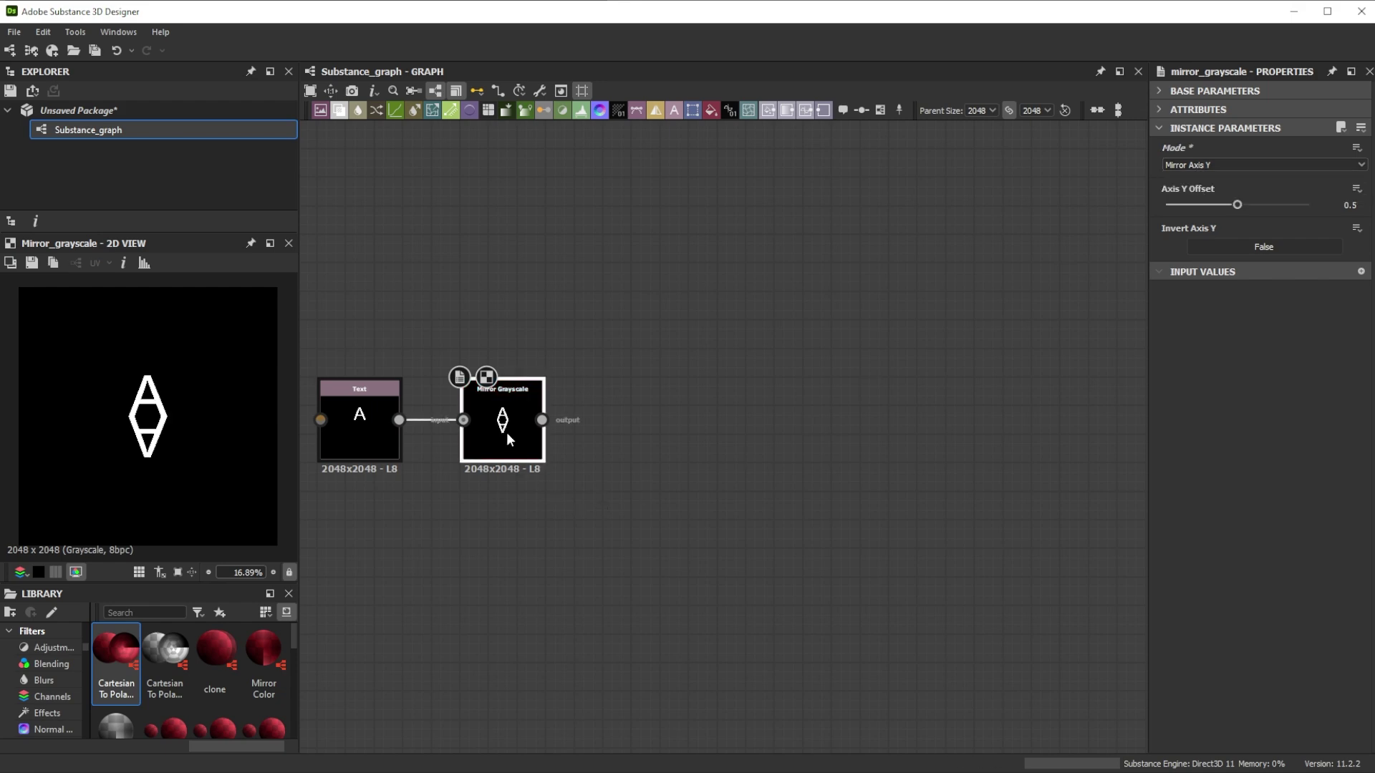
Step: Add a Bevel node after Mirror Grayscale and set its distance to -0.11
key(space)
text(bevel)
key(Return)
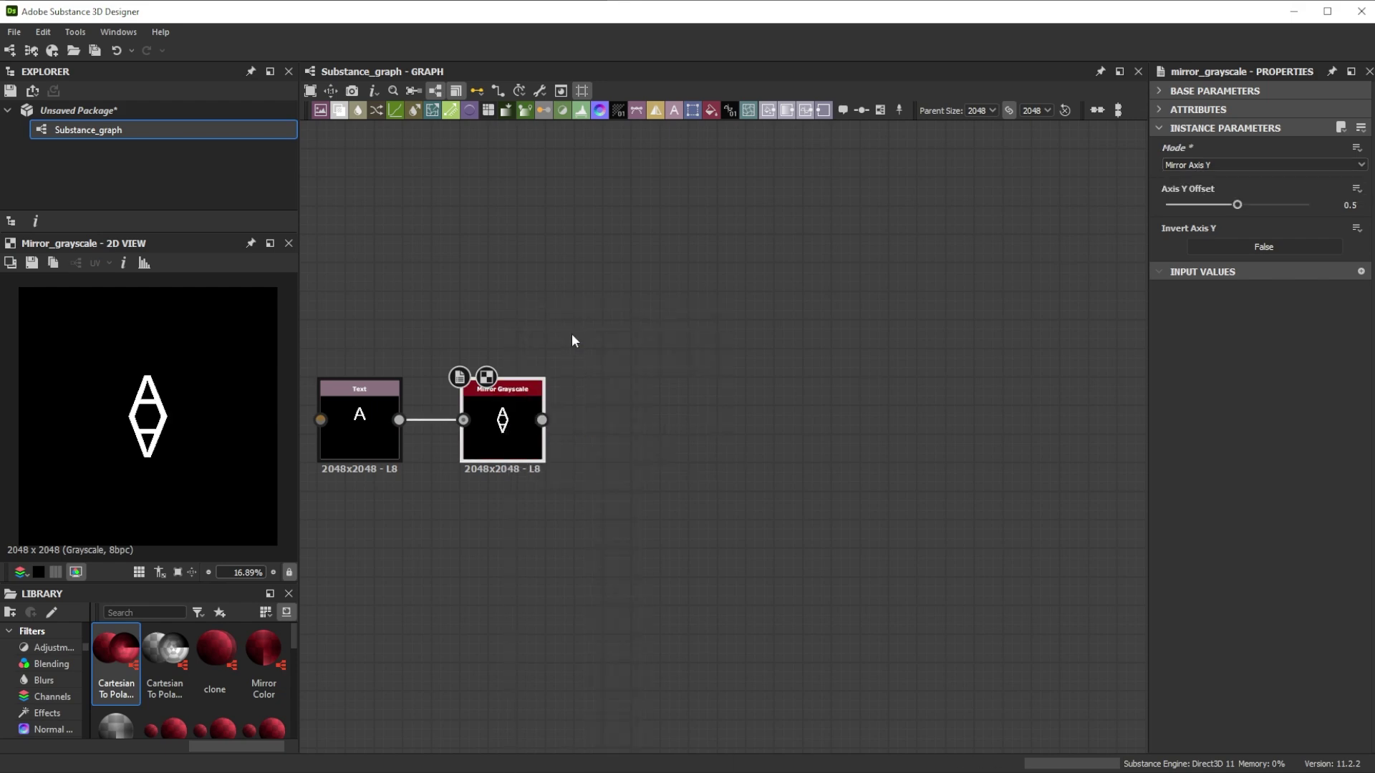
drag(1272, 164, 1232, 164)
click(1345, 164)
text(-0.11)
key(Return)
Step: Add a Threshold node after the Bevel node and set its threshold to 0.13
key(space)
text(th)
click(689, 336)
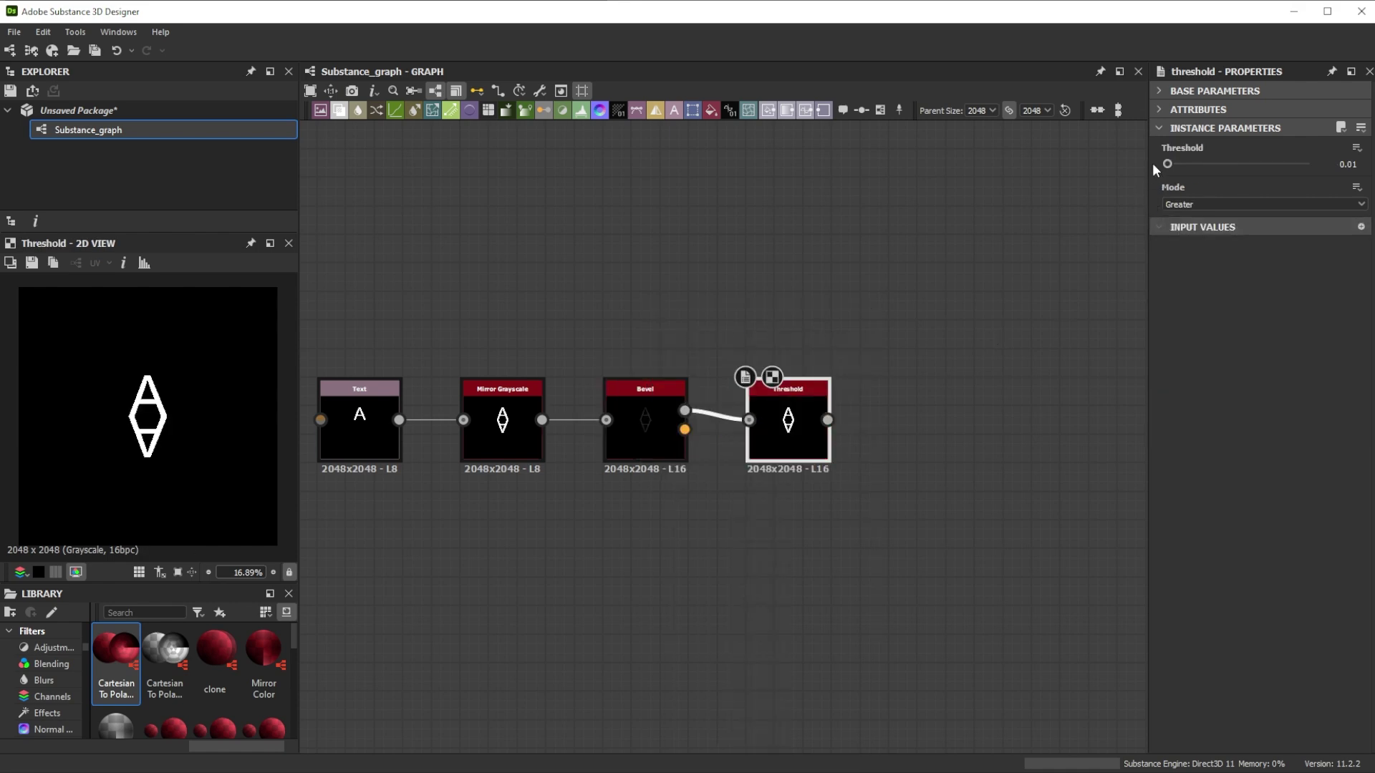
drag(1174, 167, 1180, 168)
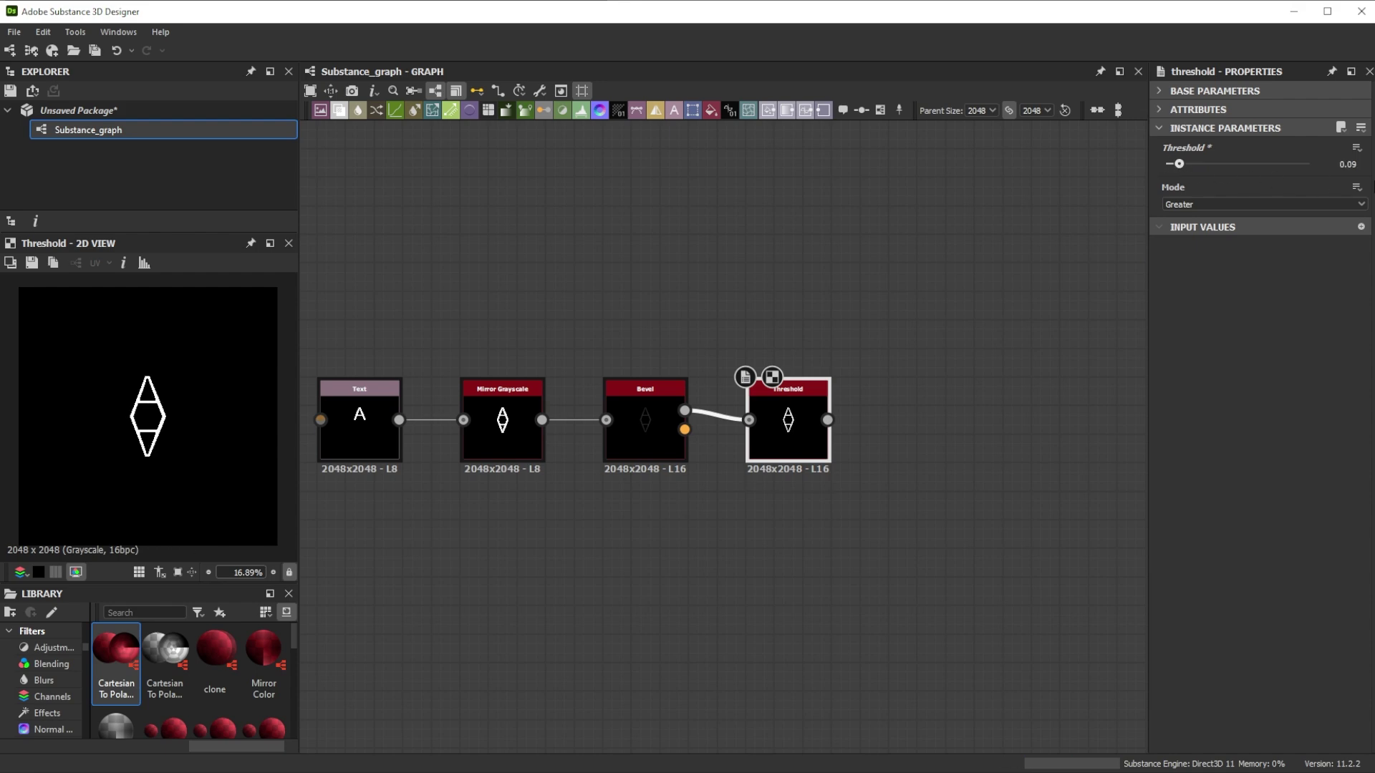
click(1347, 164)
text(0.13)
key(Return)
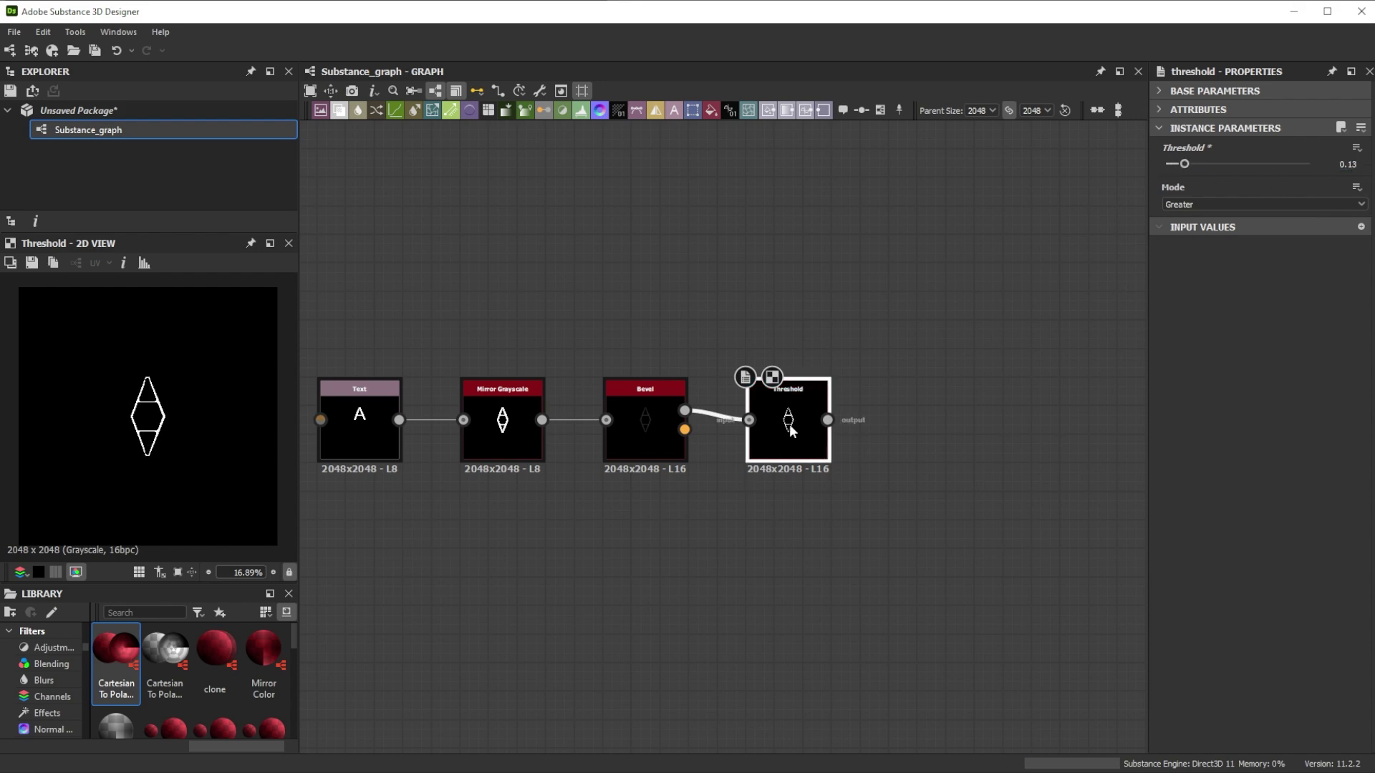
Step: Add a Tile Generator after the Threshold node and move the incoming connection from Background to Pattern Input 1
key(space)
text(tile)
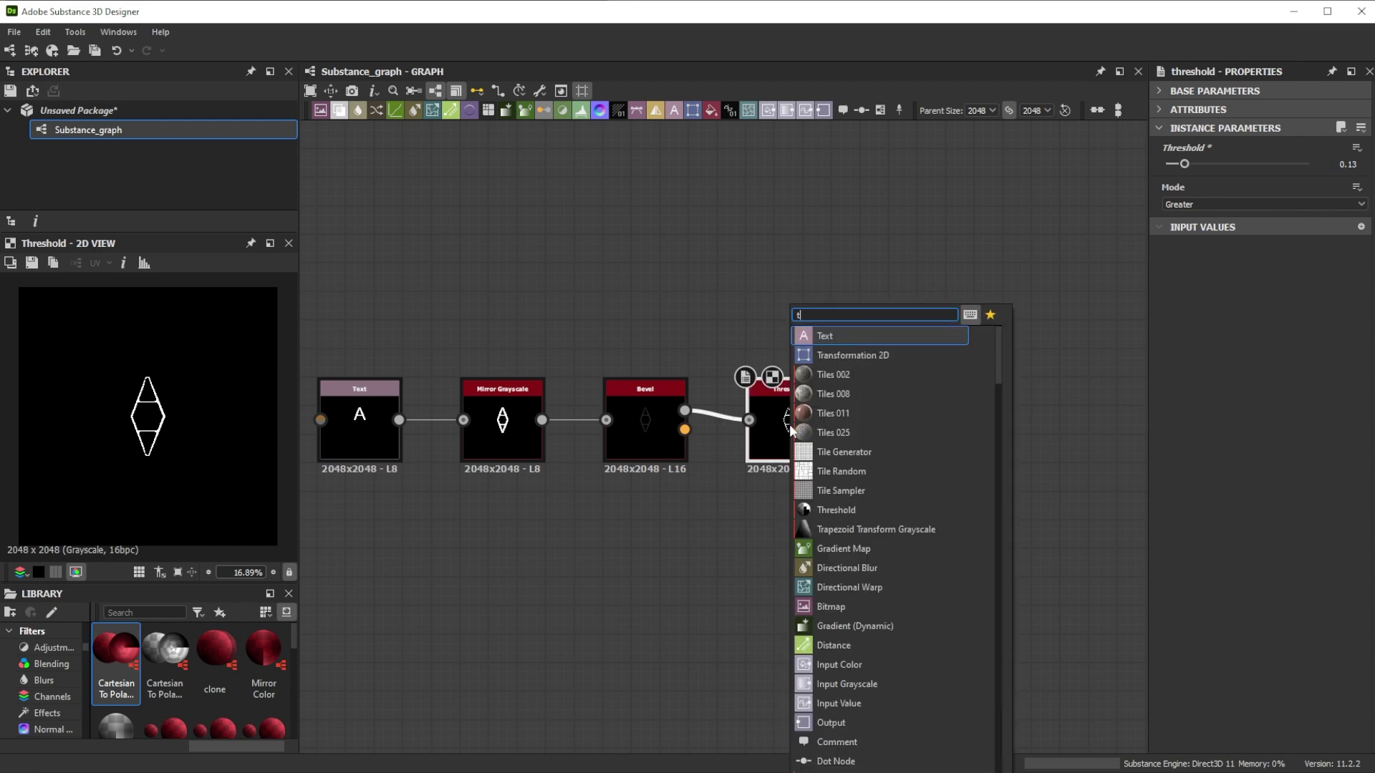
click(831, 404)
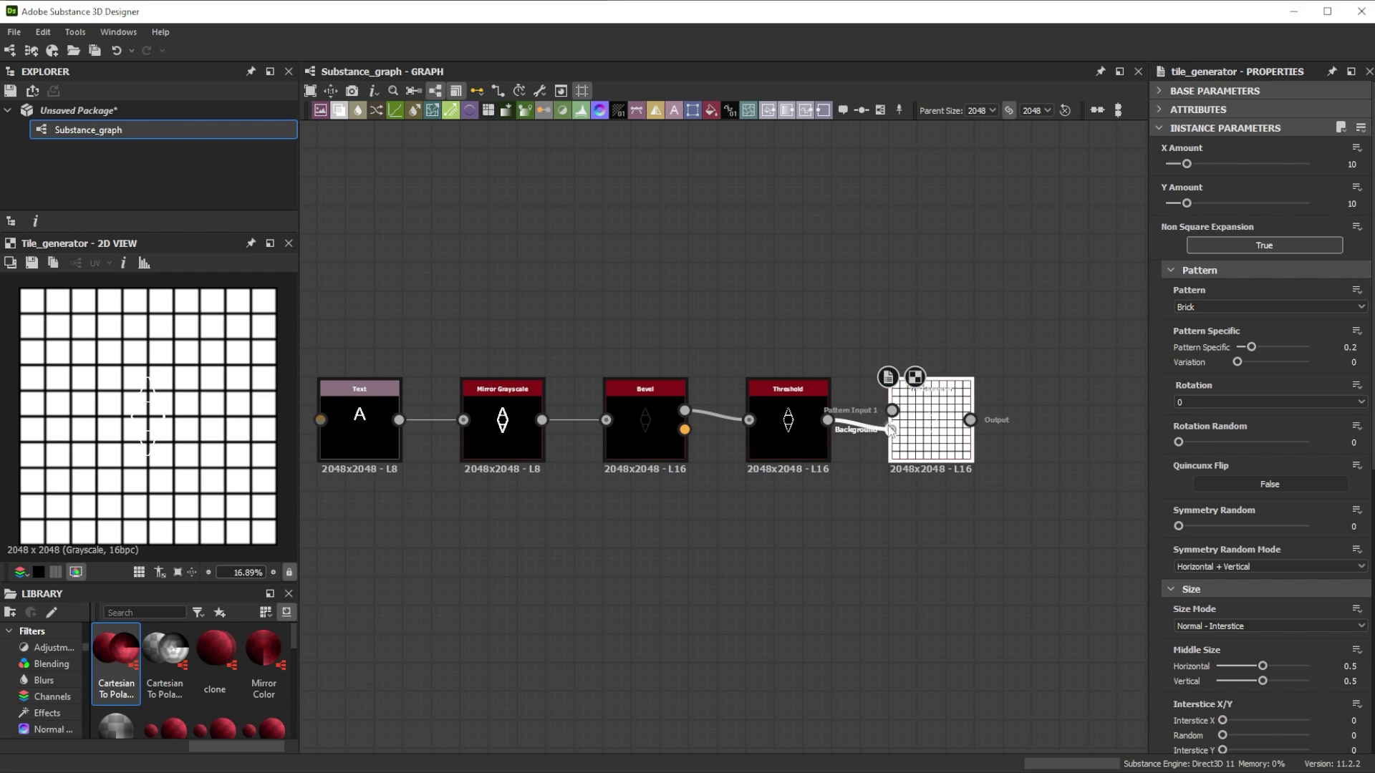
mouse_move(886, 427)
shift+mouse_down()
mouse_move(861, 433)
mouse_move(855, 453)
mouse_move(883, 439)
mouse_move(892, 411)
shift+mouse_up()
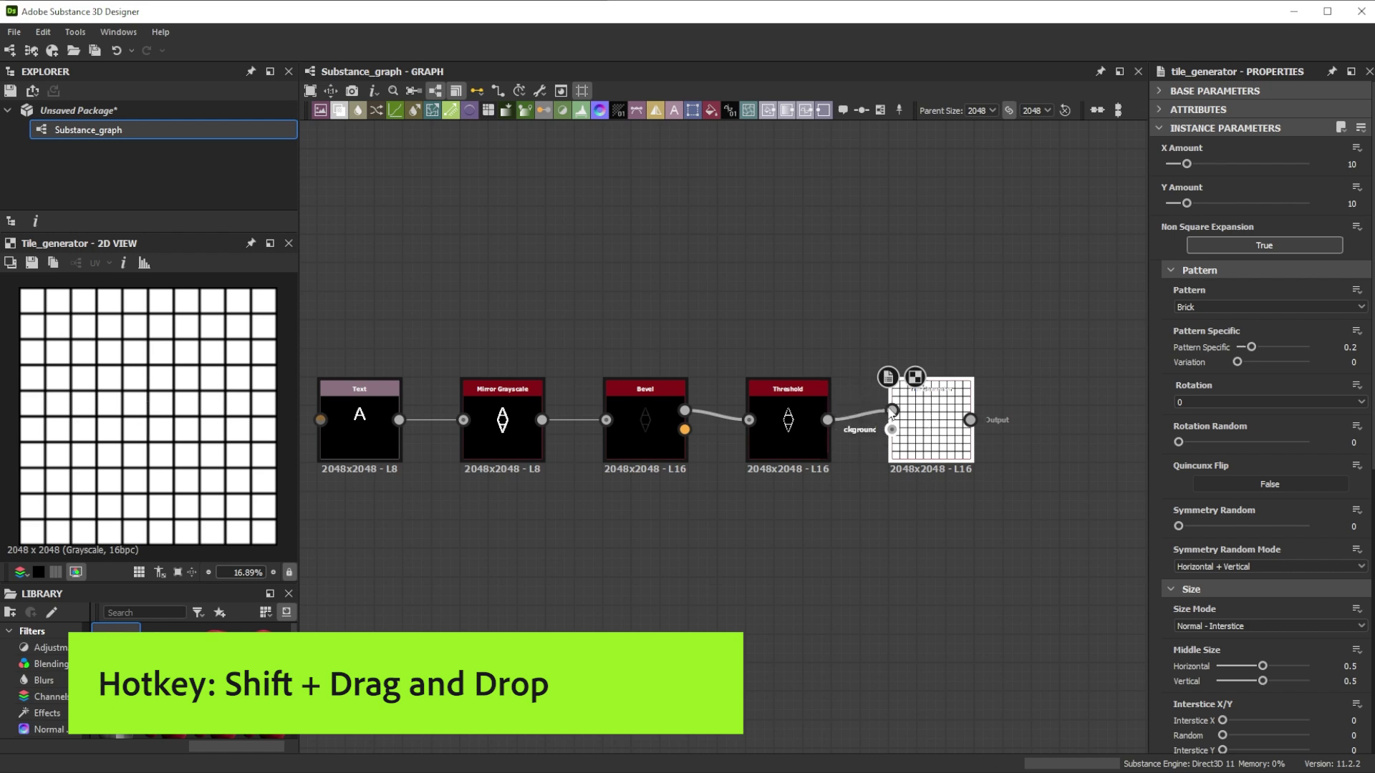
Step: Set the Tile Generator's pattern to Image Input and its scale to 7.5
click(1201, 307)
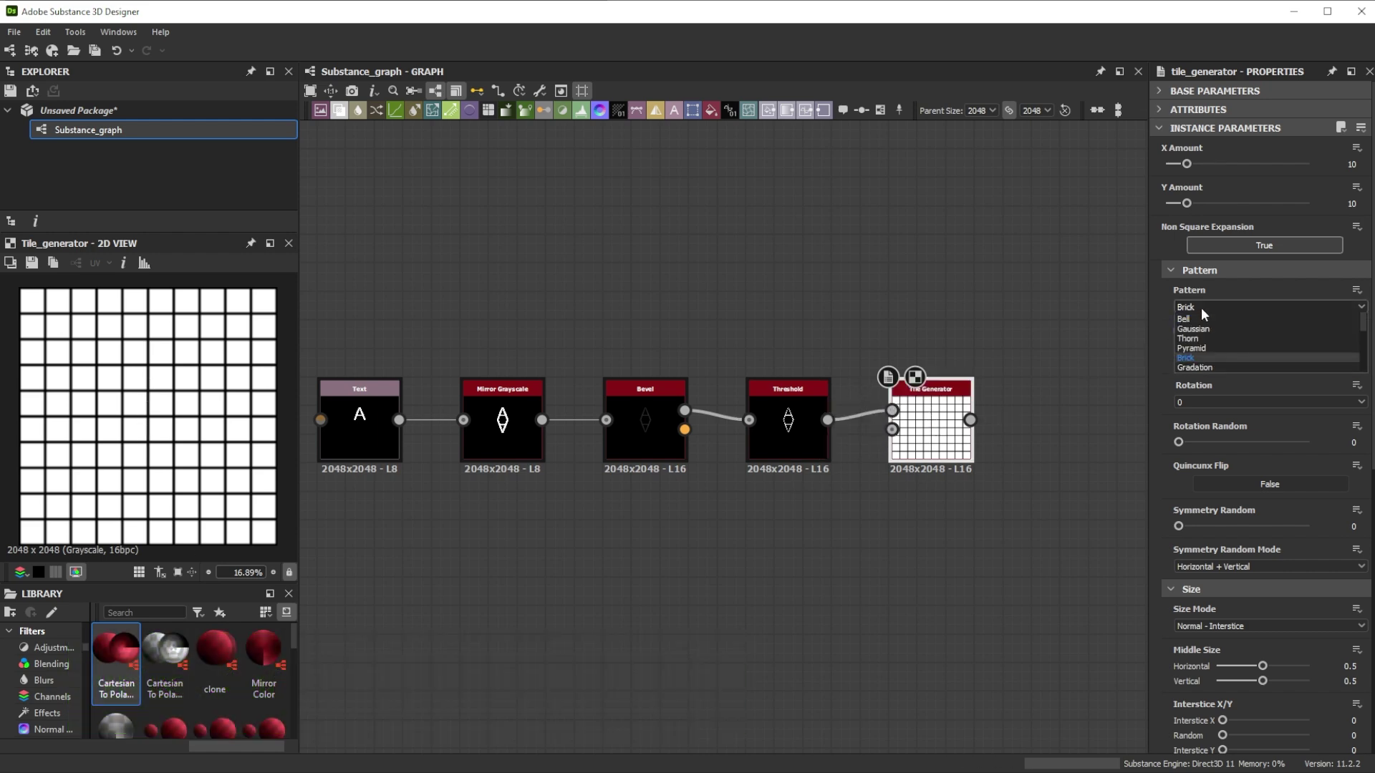
click(1199, 317)
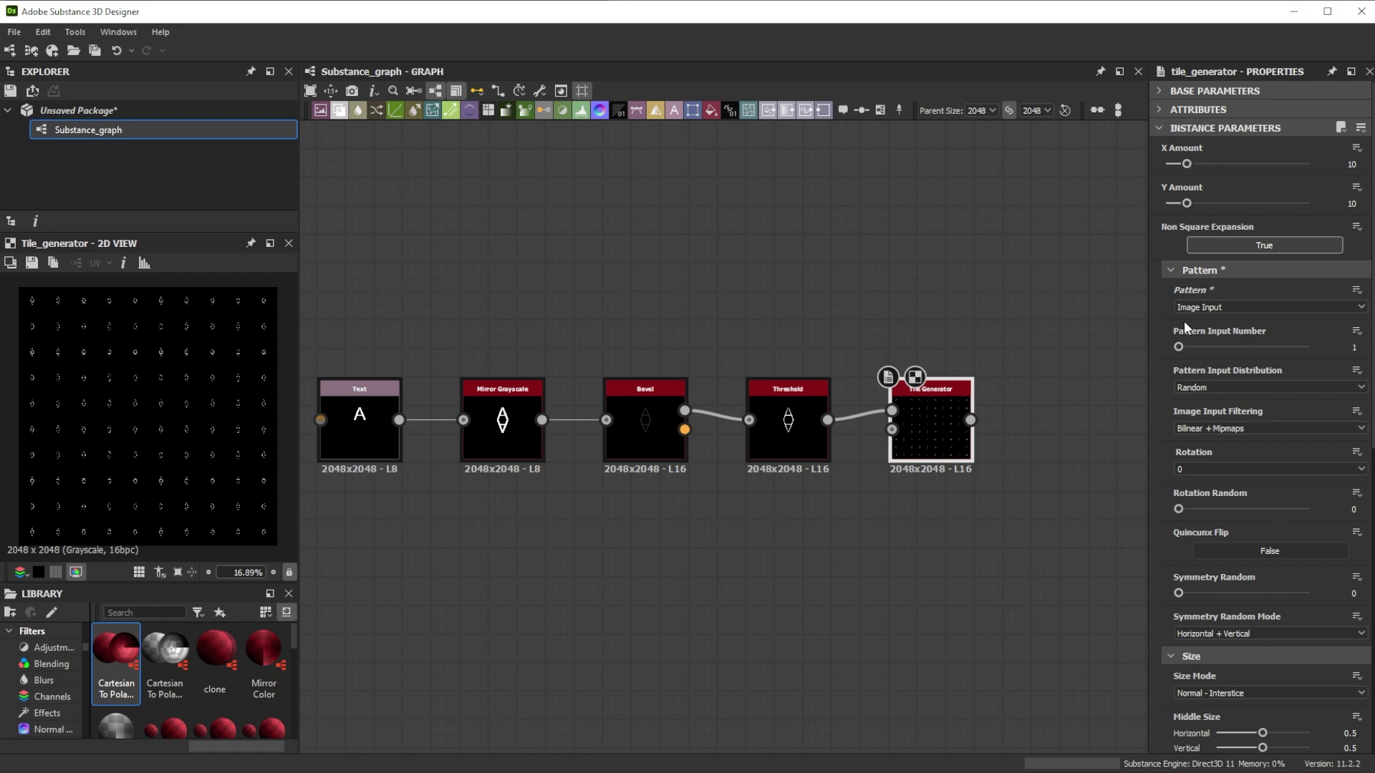
scroll(1175, 516, down, 4)
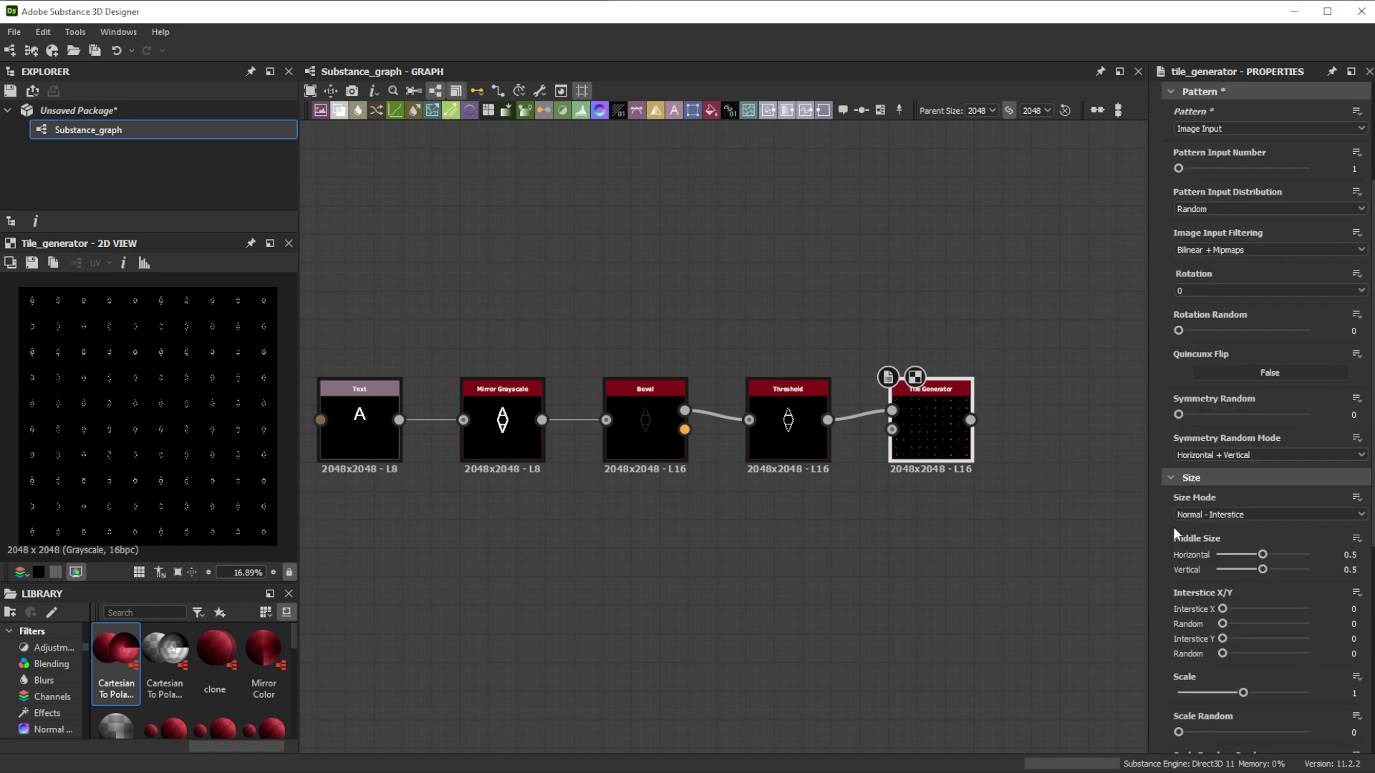
click(1353, 693)
text(7.5)
key(Return)
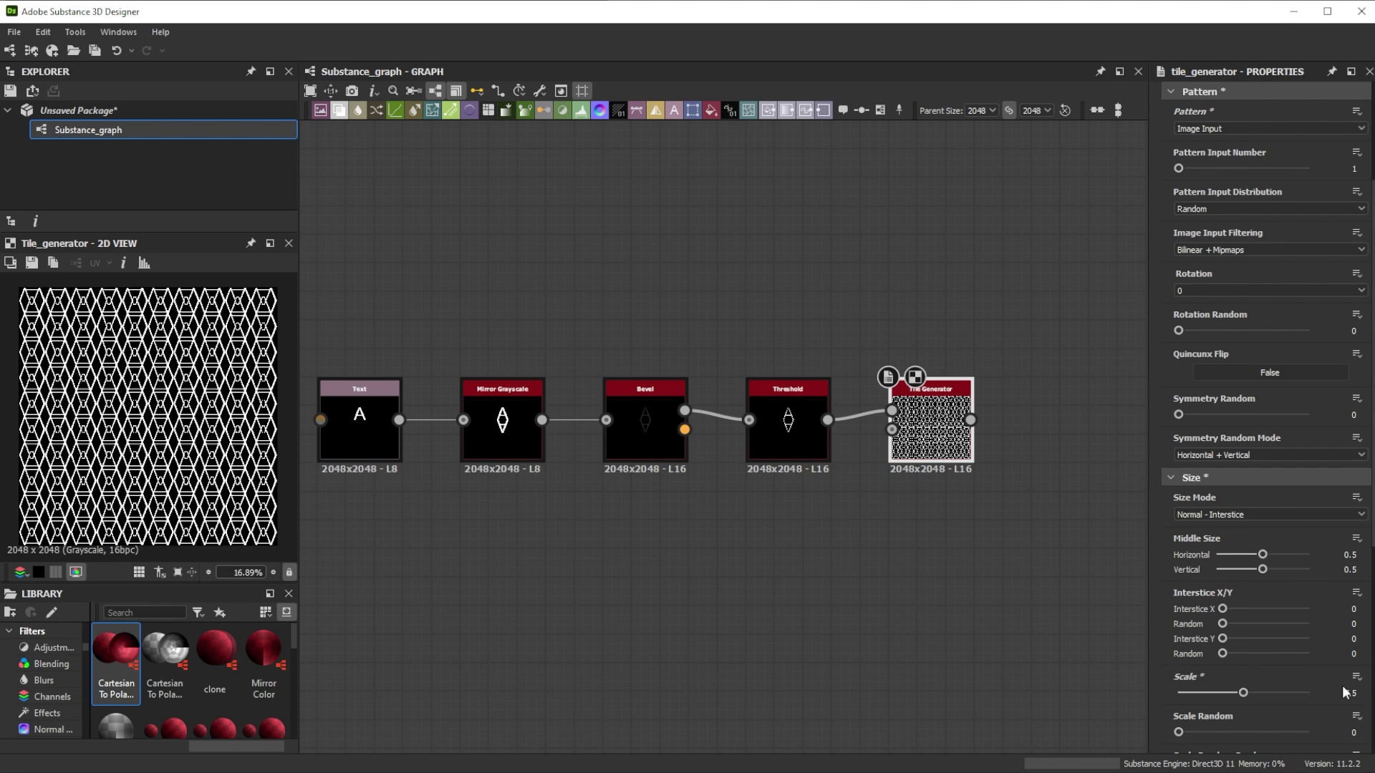
Step: Set the Tile Generator's size mode to Normal - Size, its Y size to 0.88 and its position offset to 0.5
click(1223, 514)
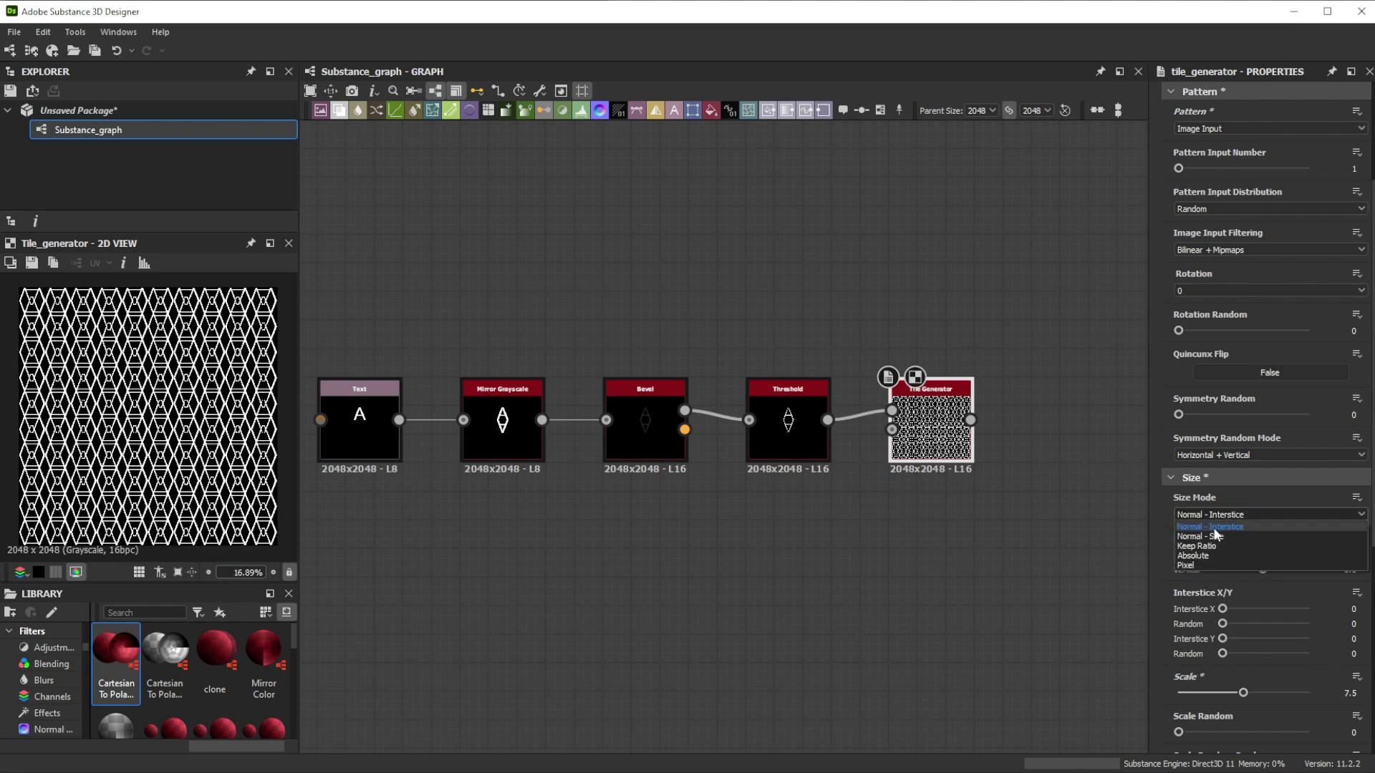
click(1204, 535)
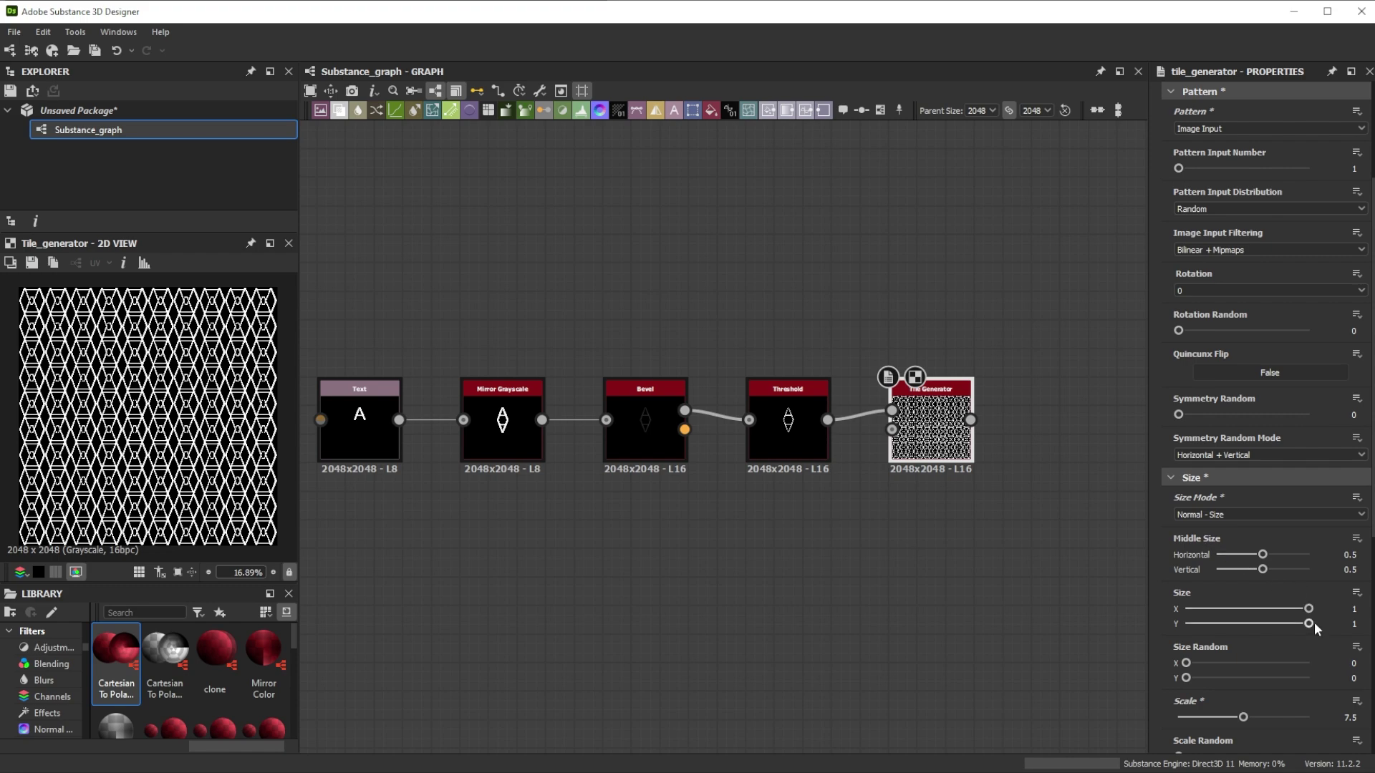
drag(1308, 623, 1346, 618)
text(0.88)
key(Return)
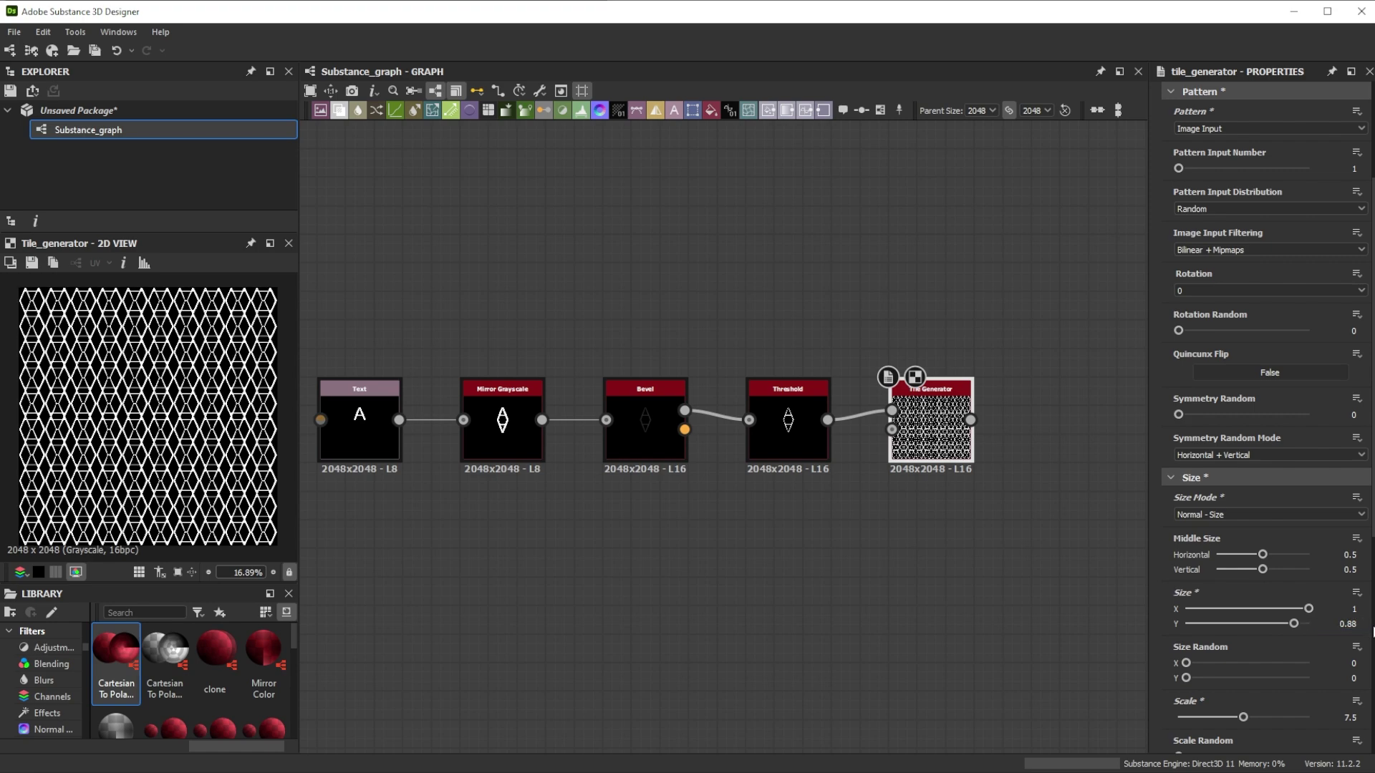
scroll(1244, 657, down, 5)
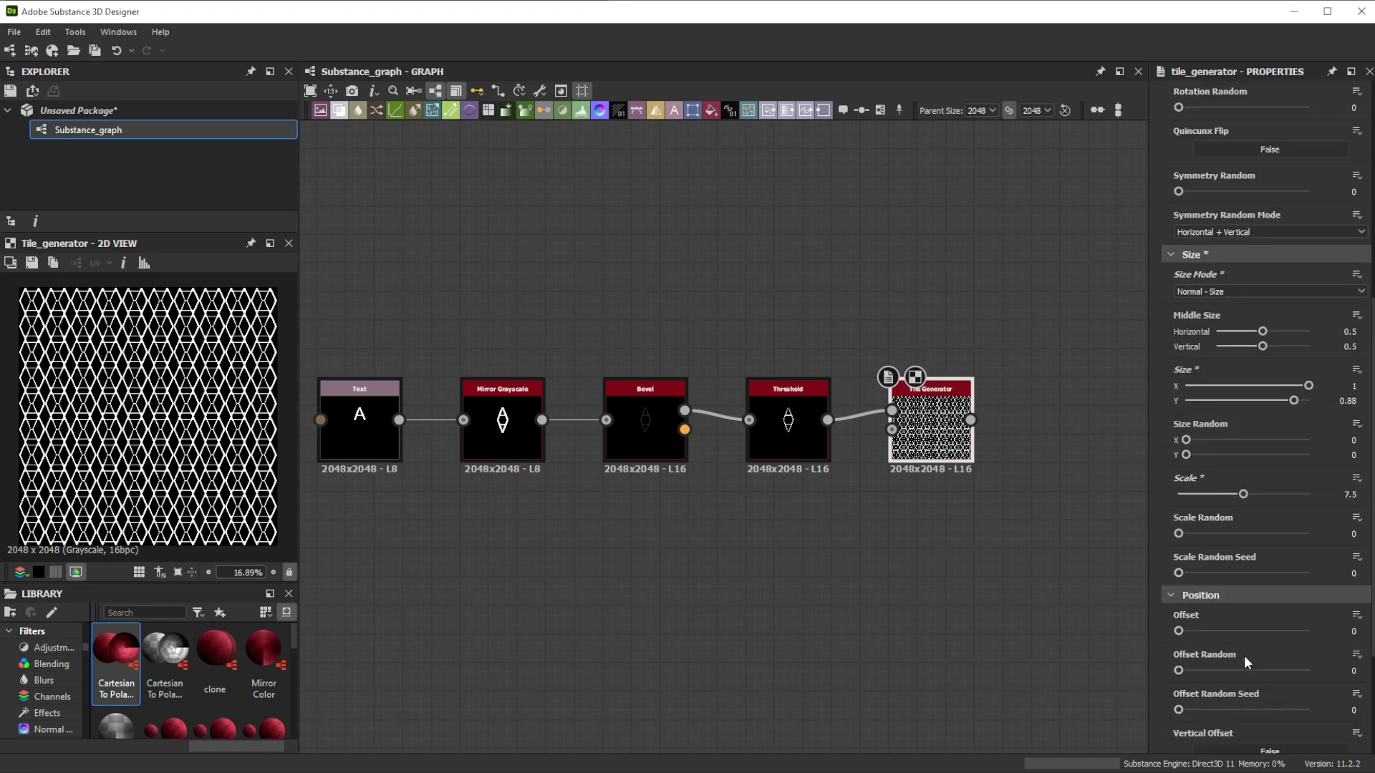
drag(1179, 631, 1245, 633)
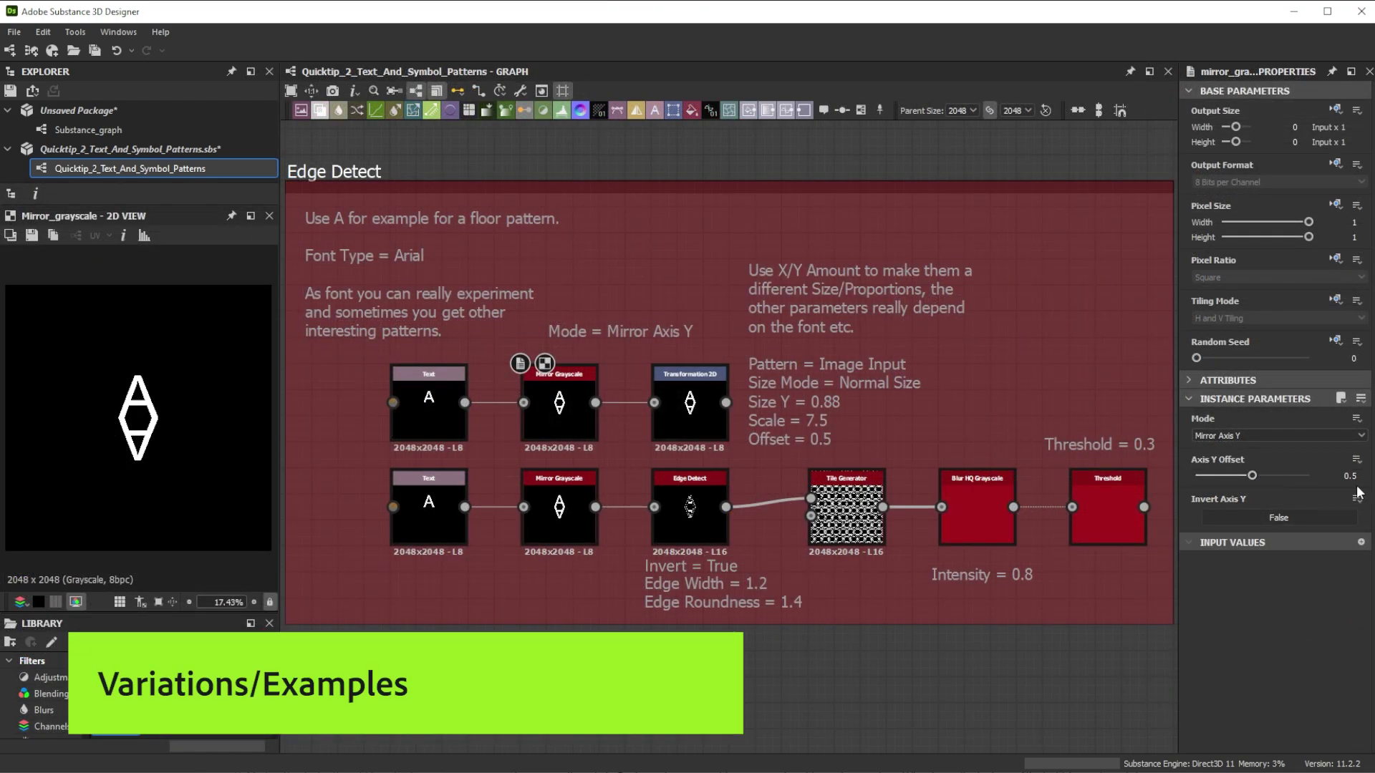
Step: In the upper Edge Detect example chain, set the mirror's Axis Y Offset to 0.55 and the Transformation 2D's Y offset to -0.05
click(1361, 477)
text(0.55)
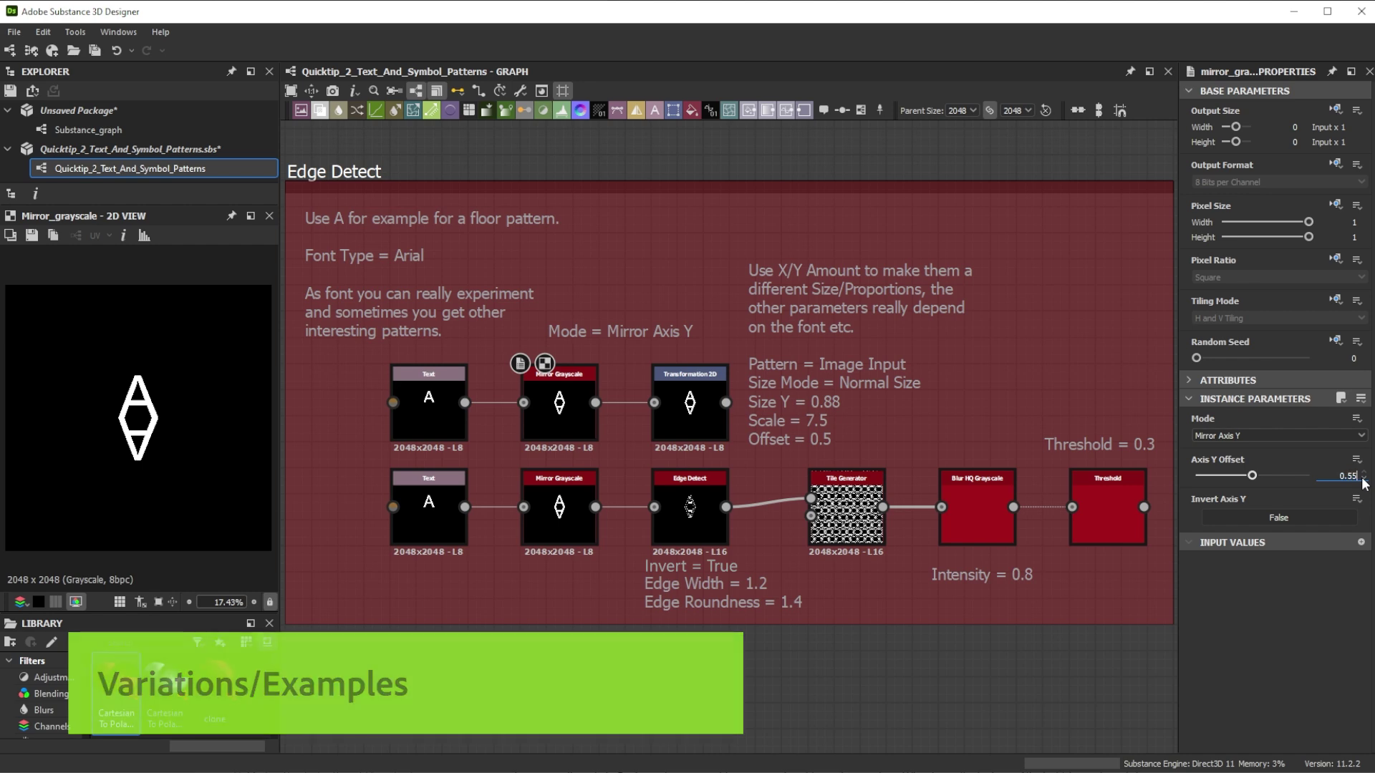
click(673, 392)
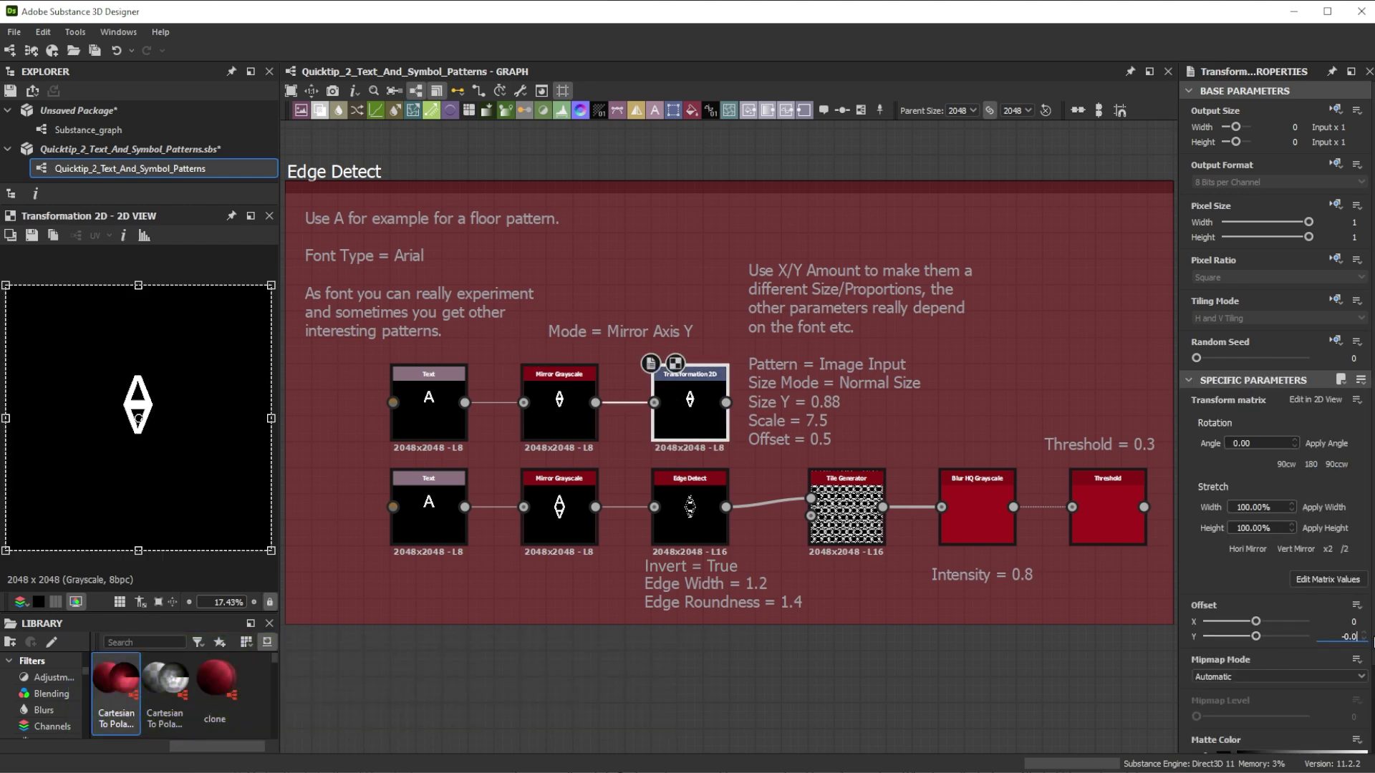
key(Return)
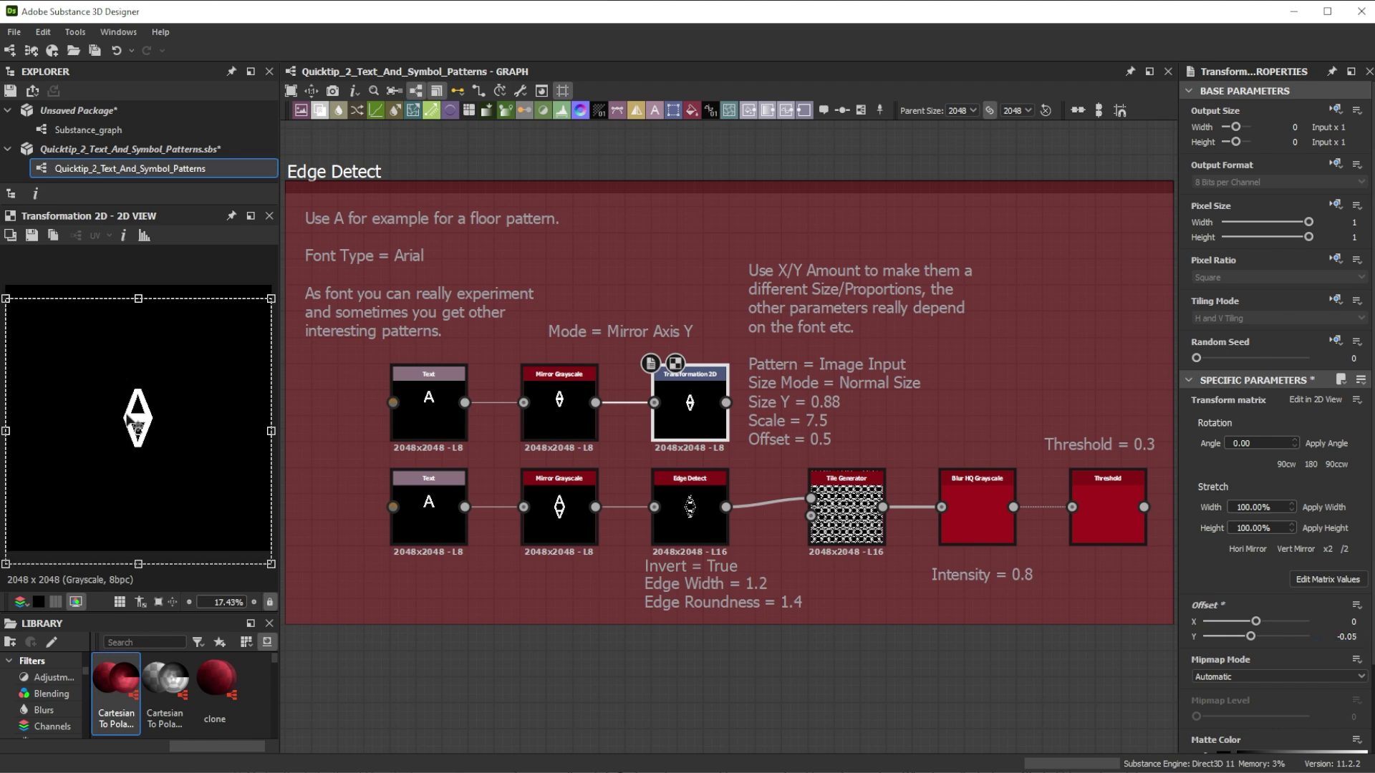
Step: Try a larger Edge Width on the Edge Detect node, and return it to 1.2
click(680, 511)
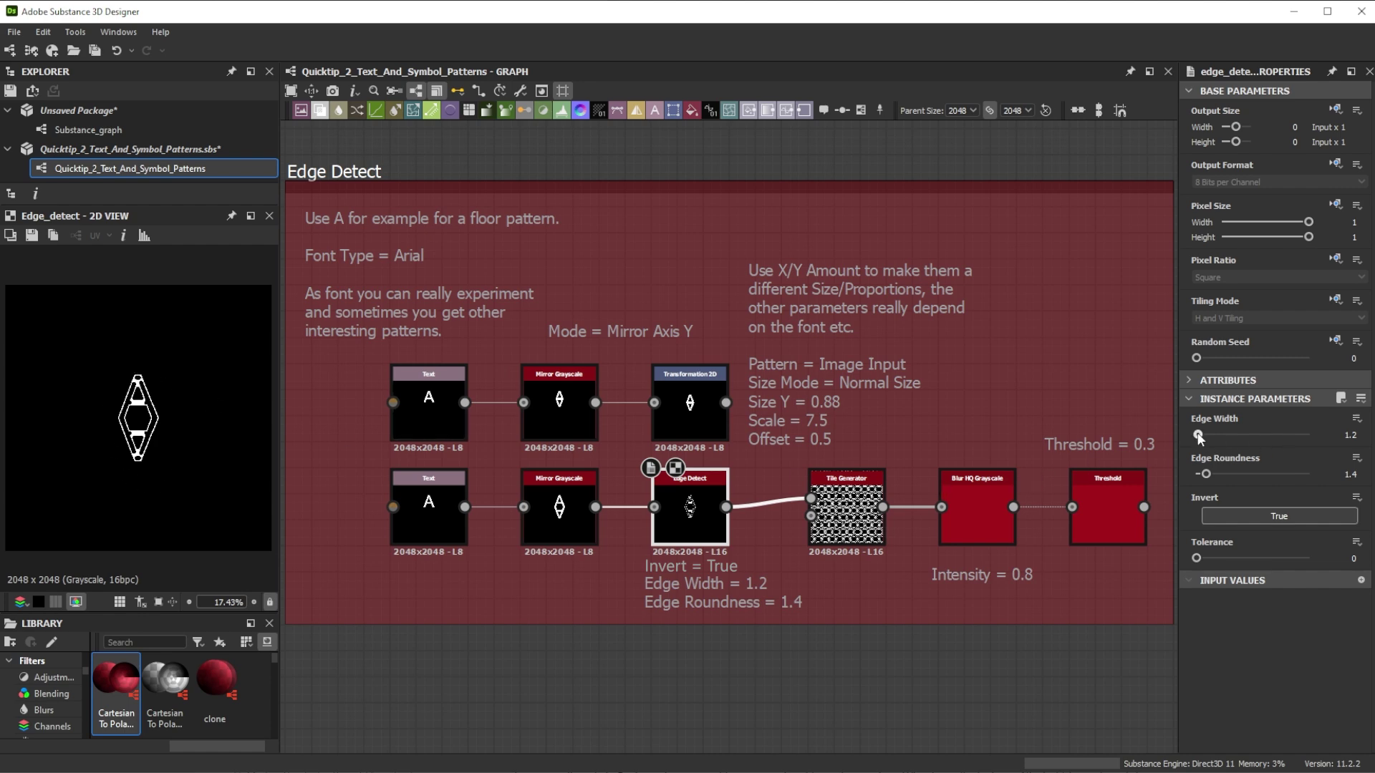
drag(1199, 436, 1204, 435)
click(1324, 440)
text(1.)
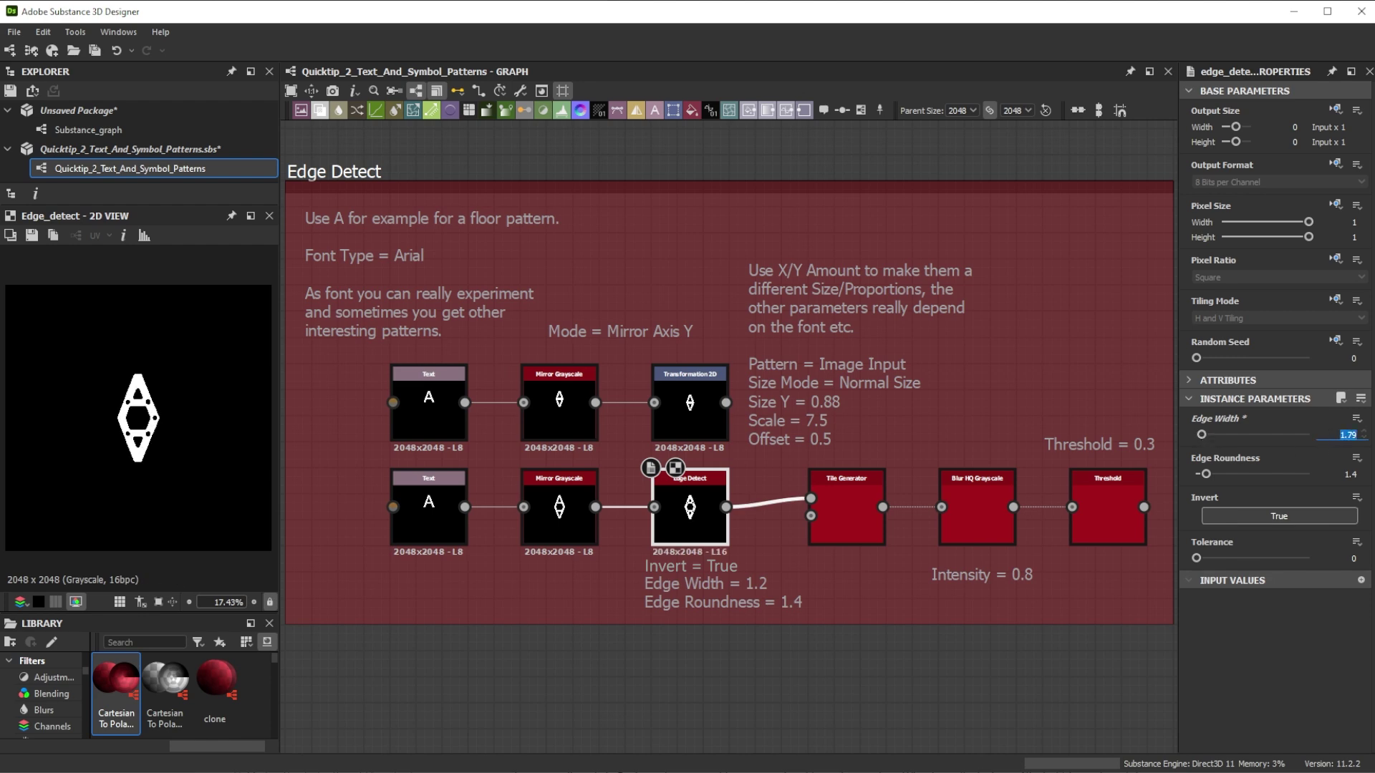
text(2)
key(Return)
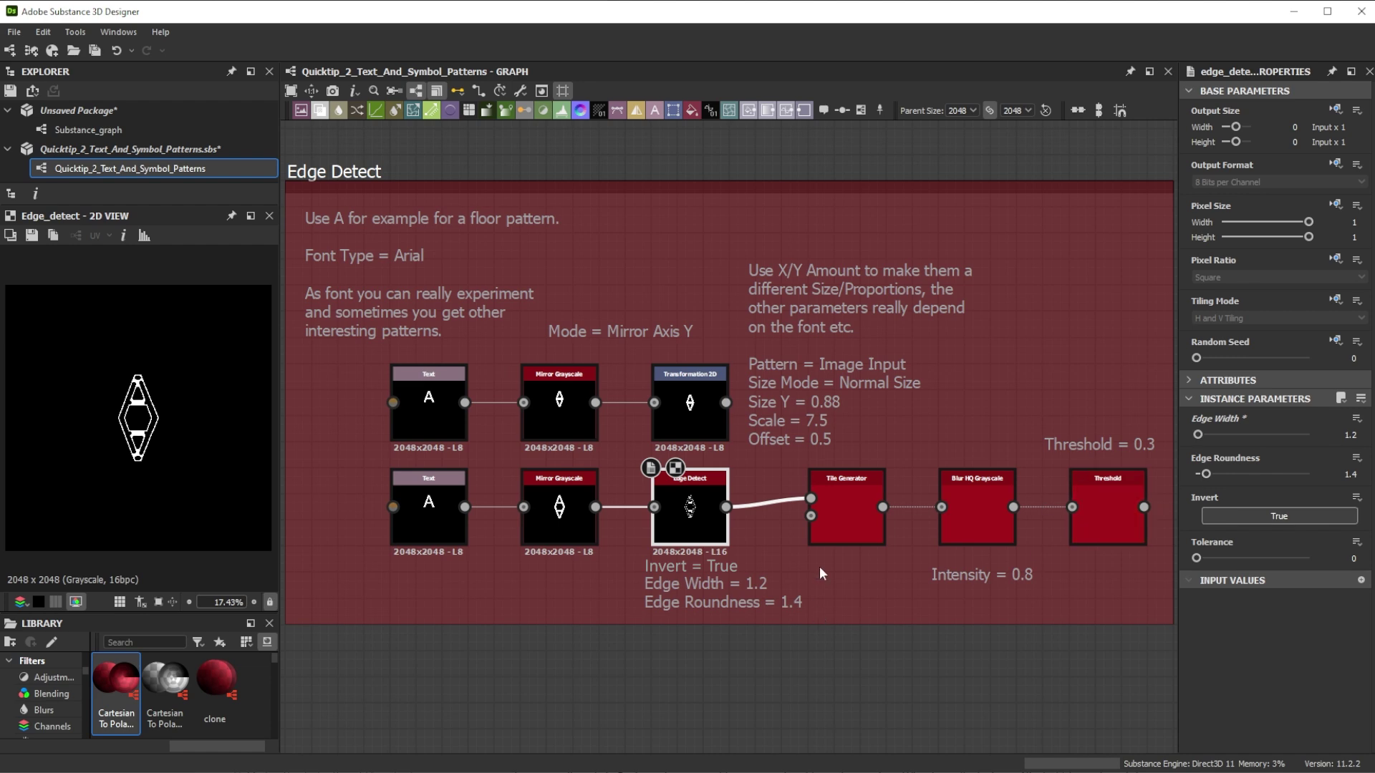
Step: Examine the Tile Generator's pattern up close in the 2D view
click(837, 501)
scroll(123, 481, up, 5)
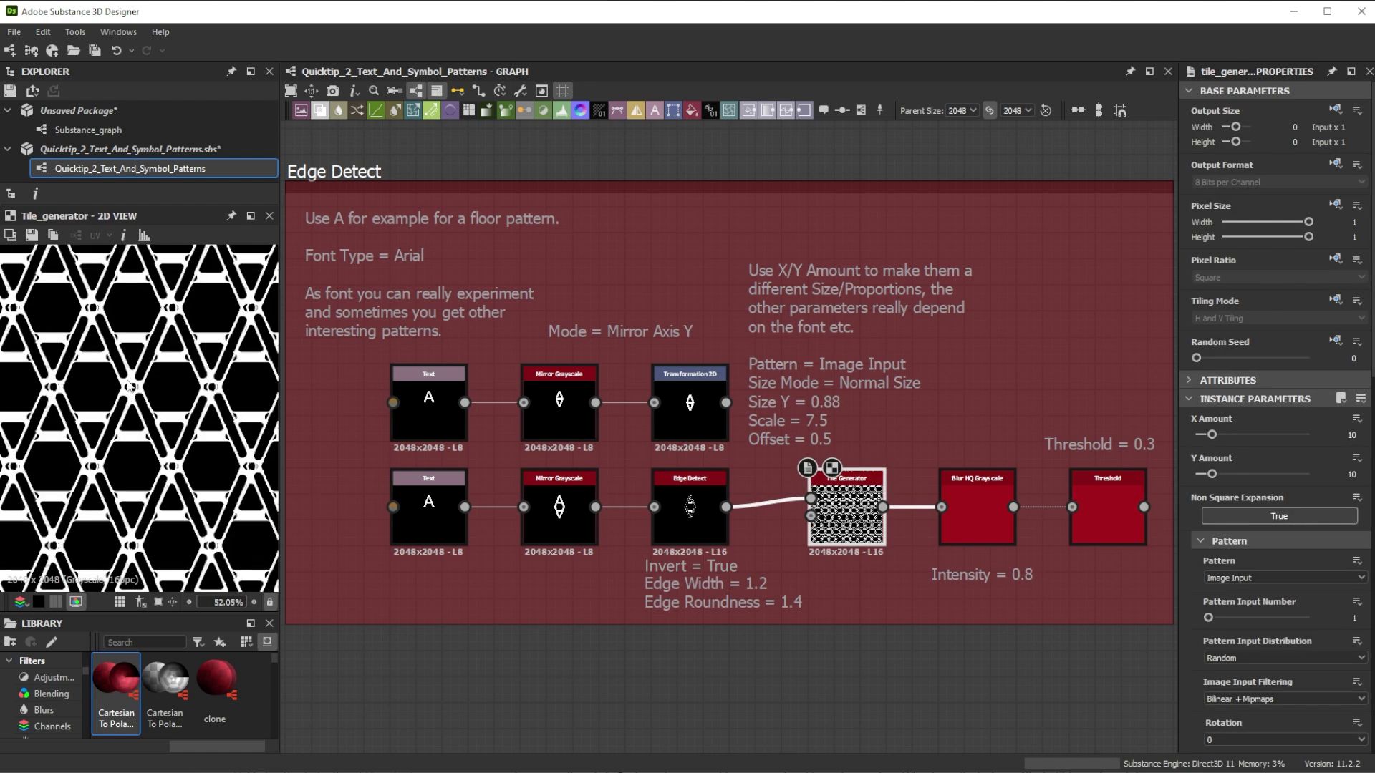
Step: Examine the Edge Detect chain's Blur HQ Grayscale and Threshold nodes, and the symmetrical symbols' lower Tile Generator and thickness Threshold
click(984, 499)
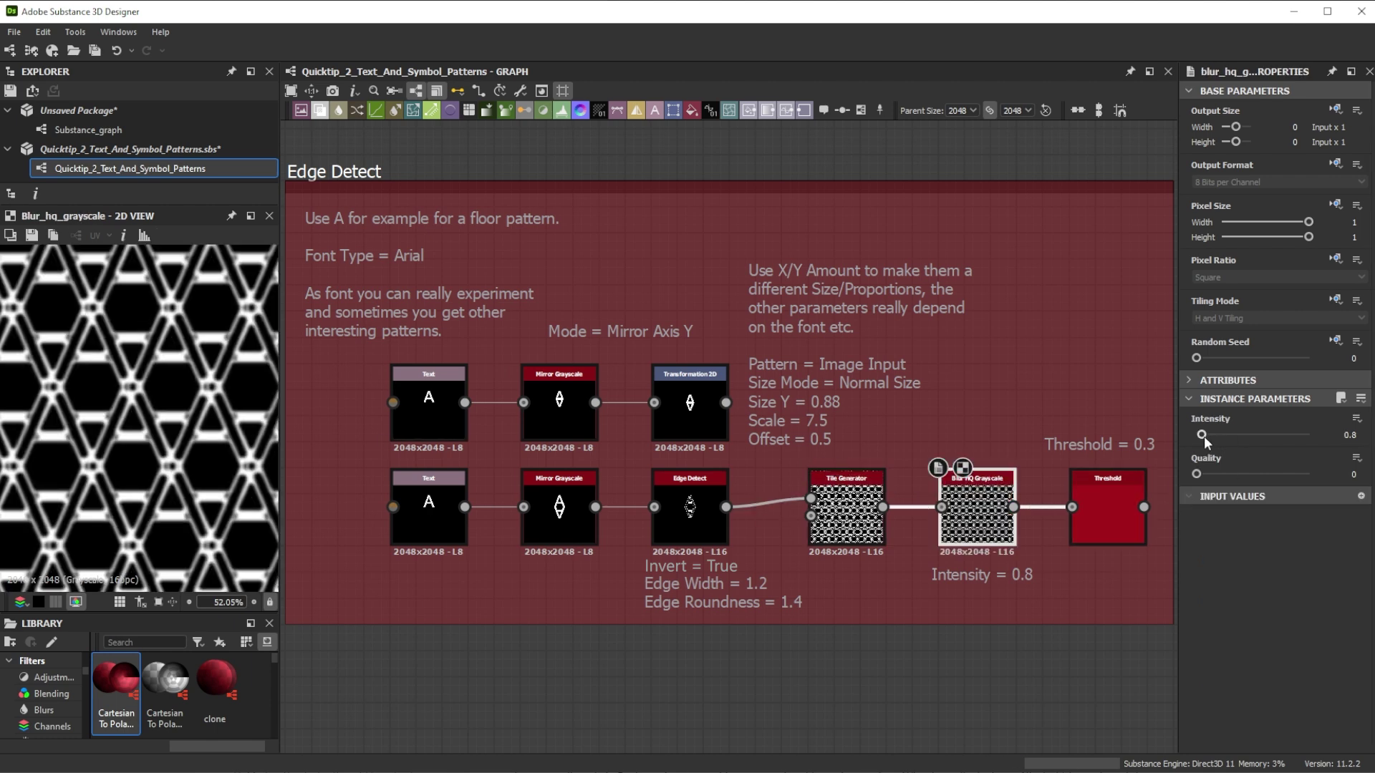
click(1099, 513)
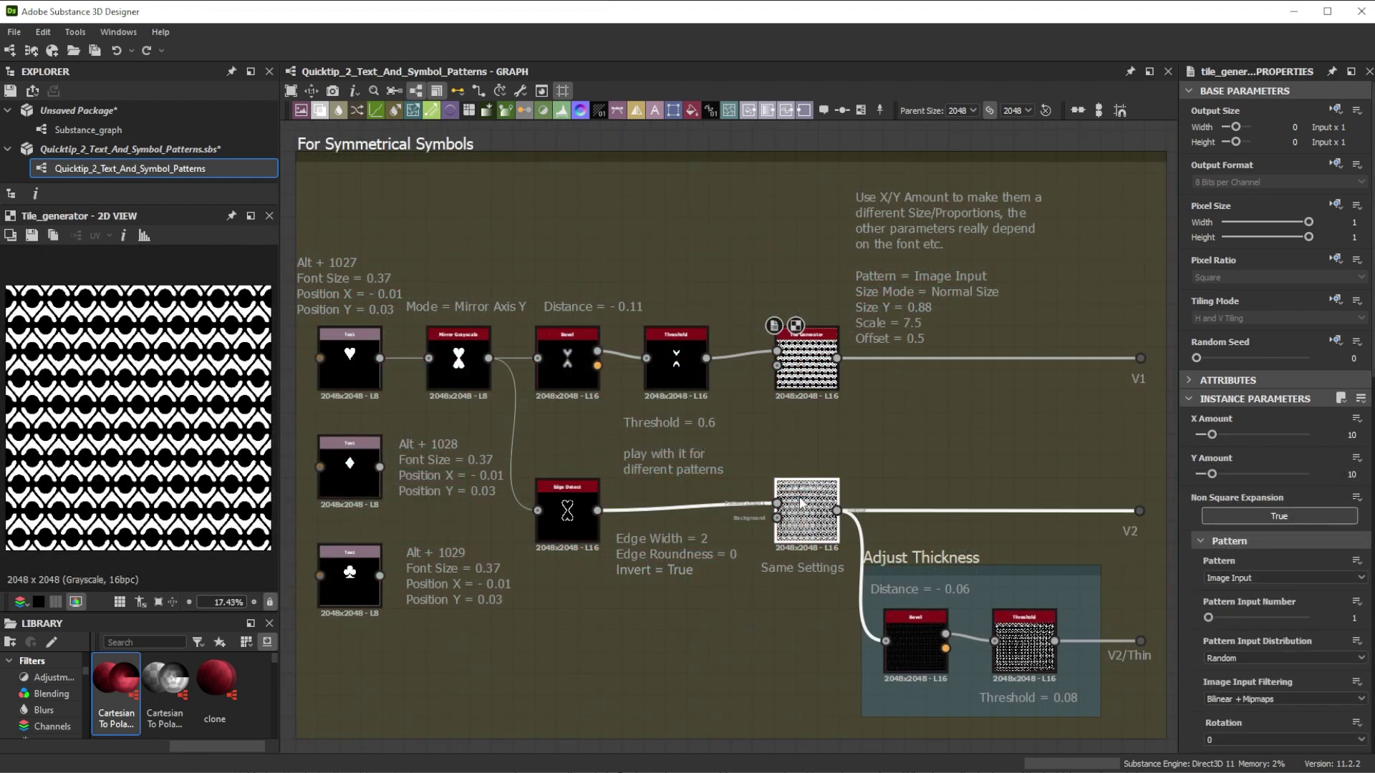
click(802, 503)
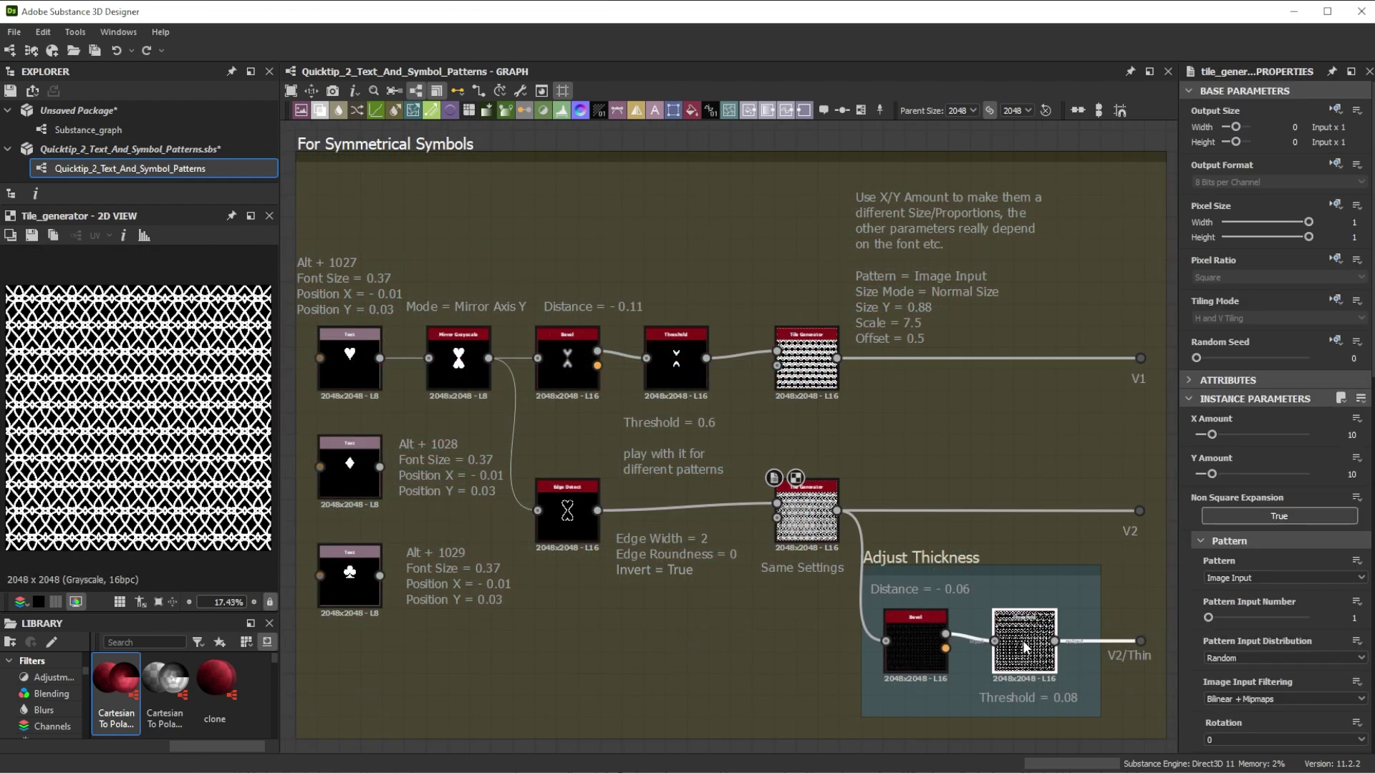
click(1024, 644)
Step: Preview the heart, diamond and club Text nodes in the 2D view
double_click(354, 352)
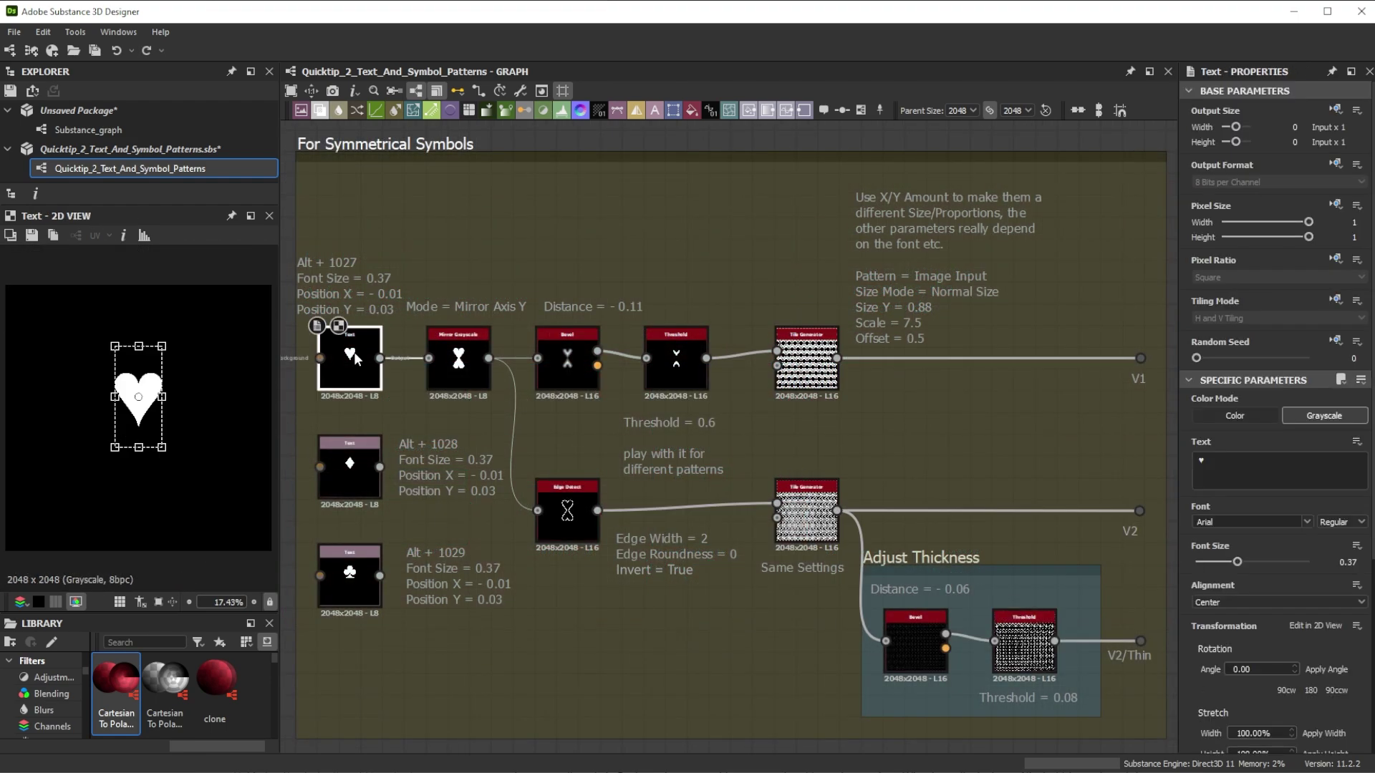
click(350, 463)
double_click(352, 571)
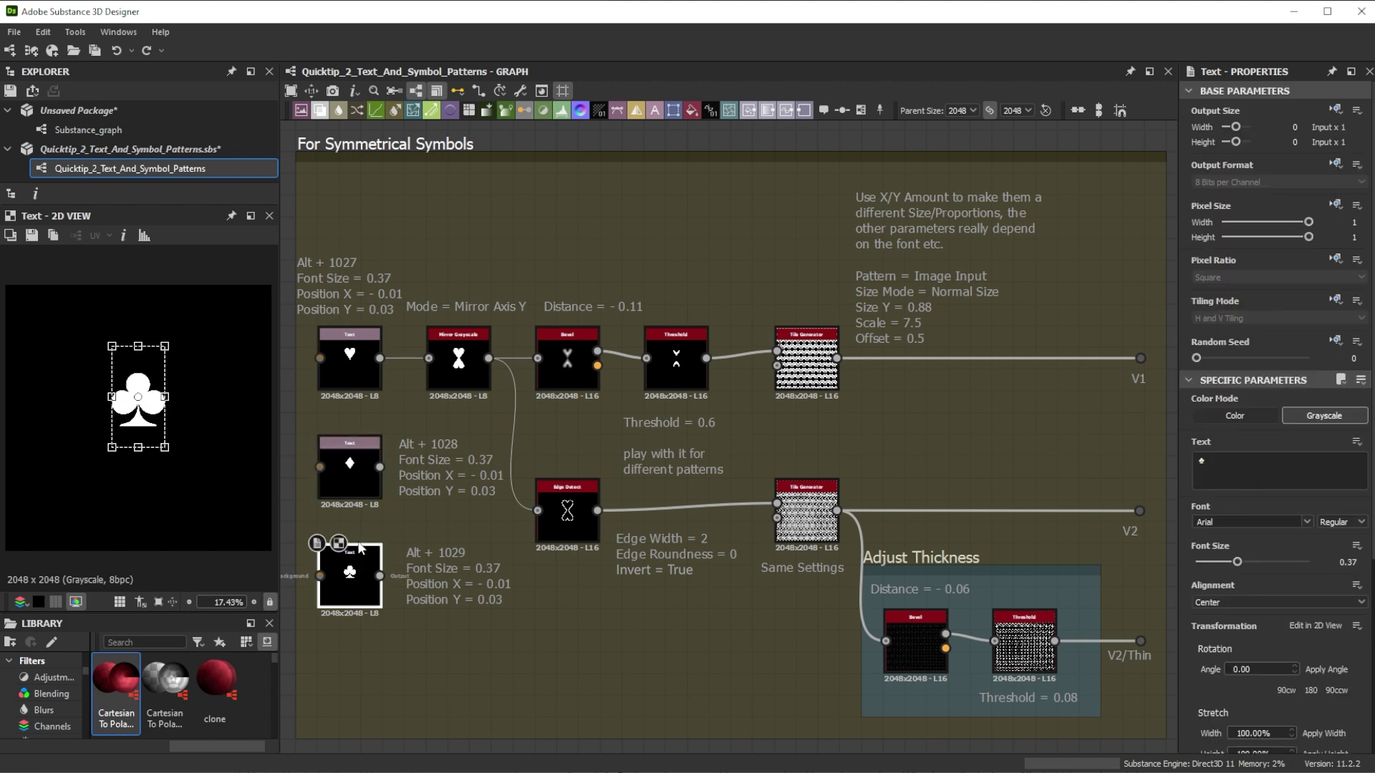
Step: Clear and re-enter the ♥ symbol in the top Text node, and preview its Mirror Grayscale node
click(351, 360)
double_click(351, 359)
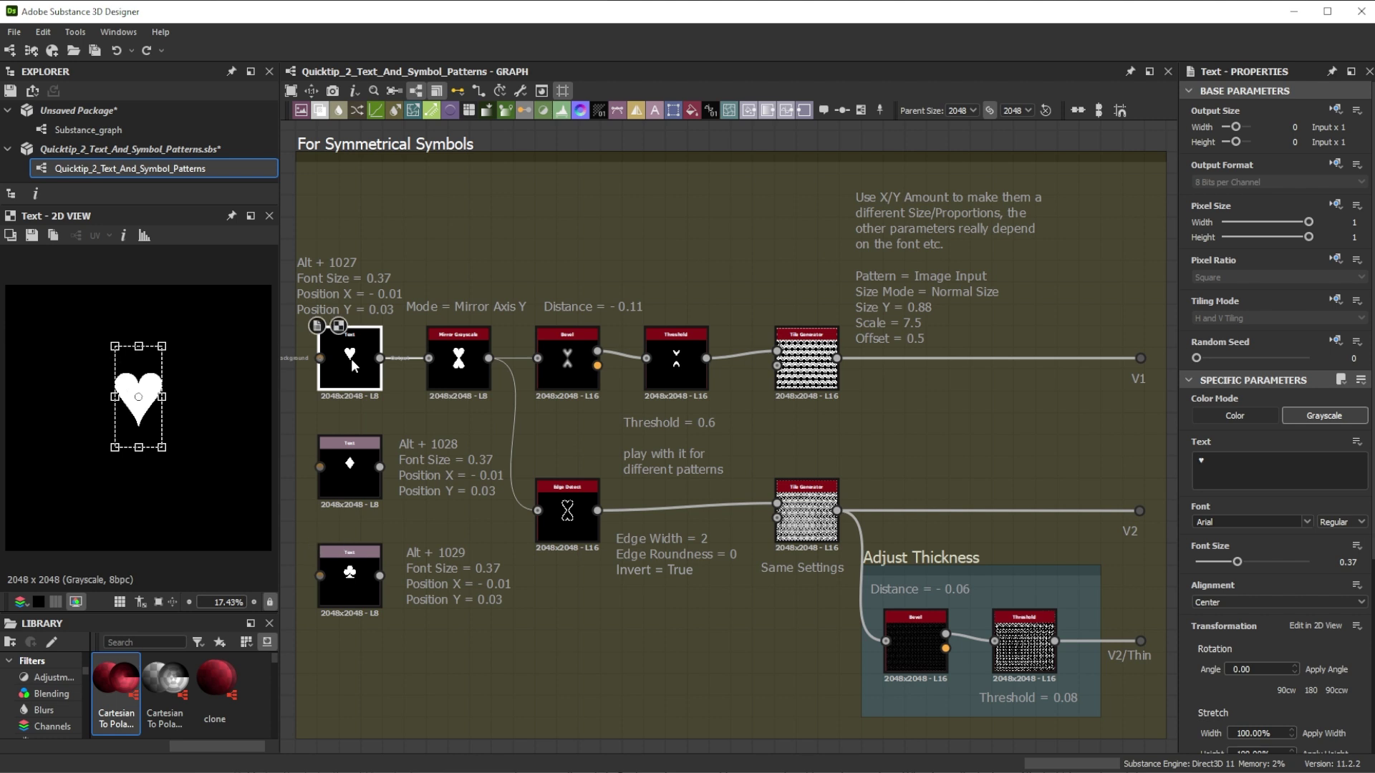
key(BackSpace)
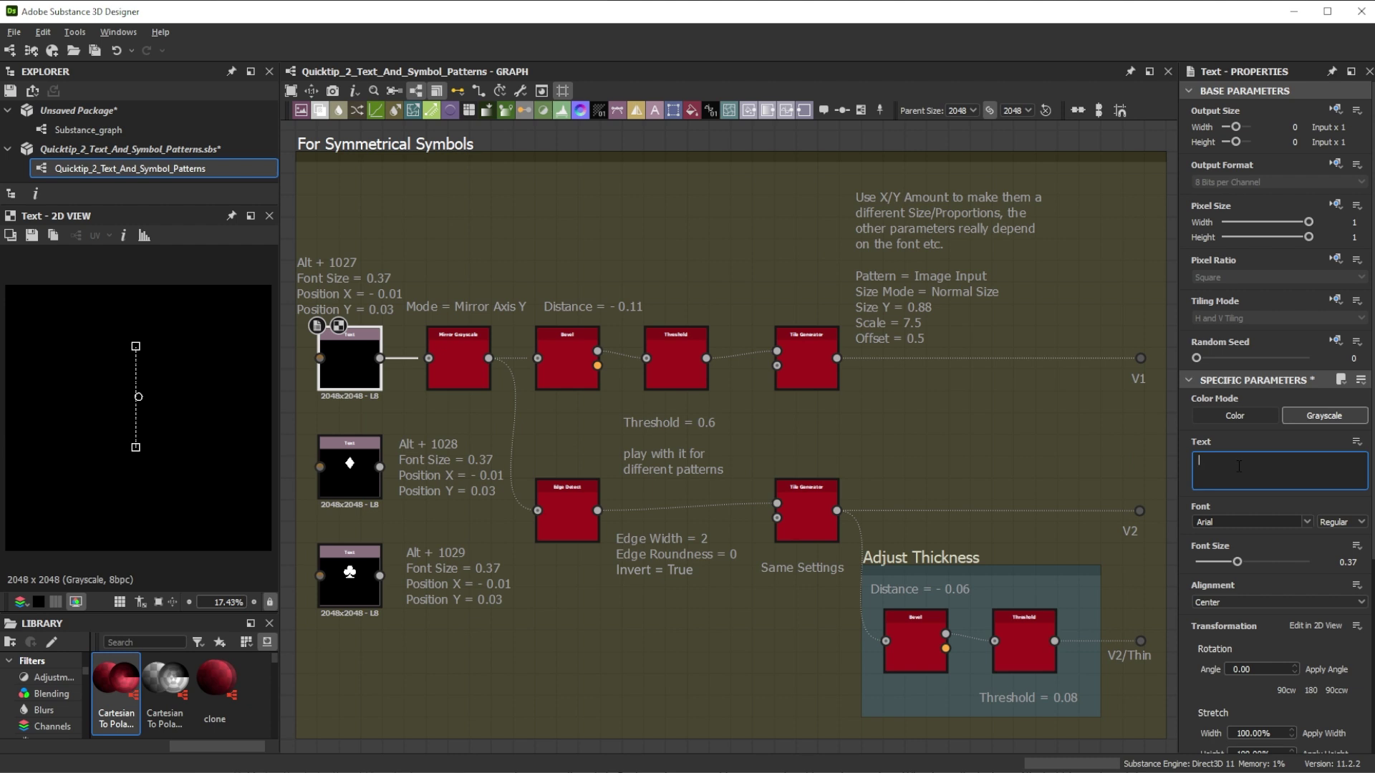
text(♥)
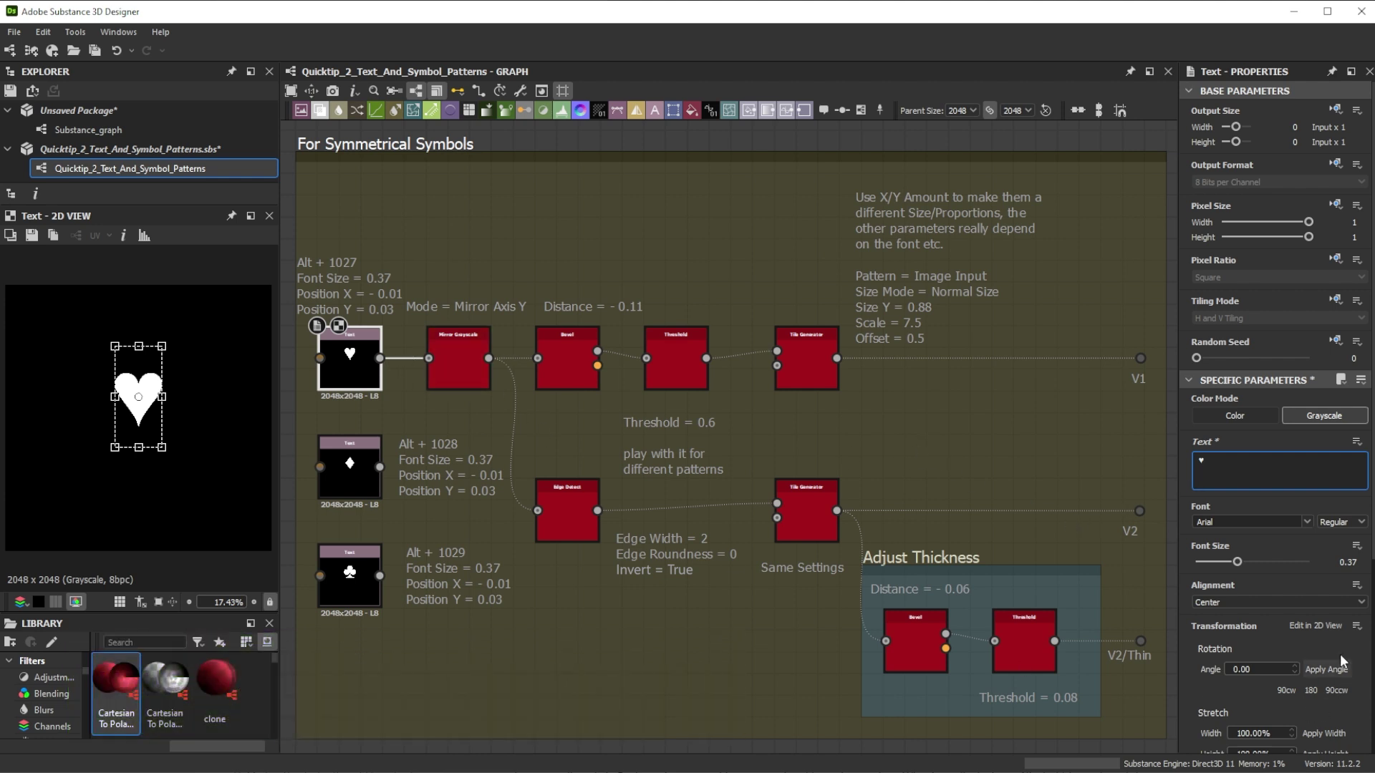
scroll(1307, 650, down, 1)
scroll(1307, 650, down, 2)
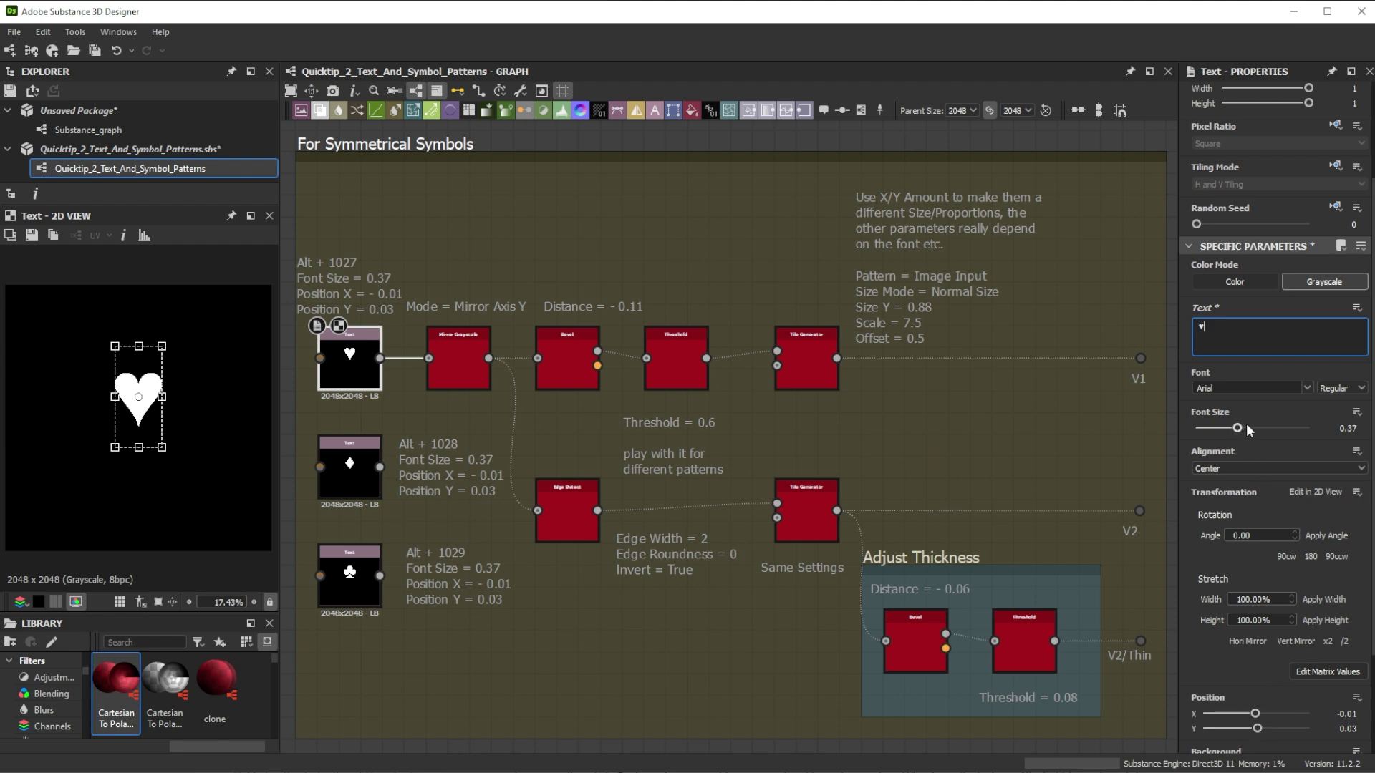
click(459, 367)
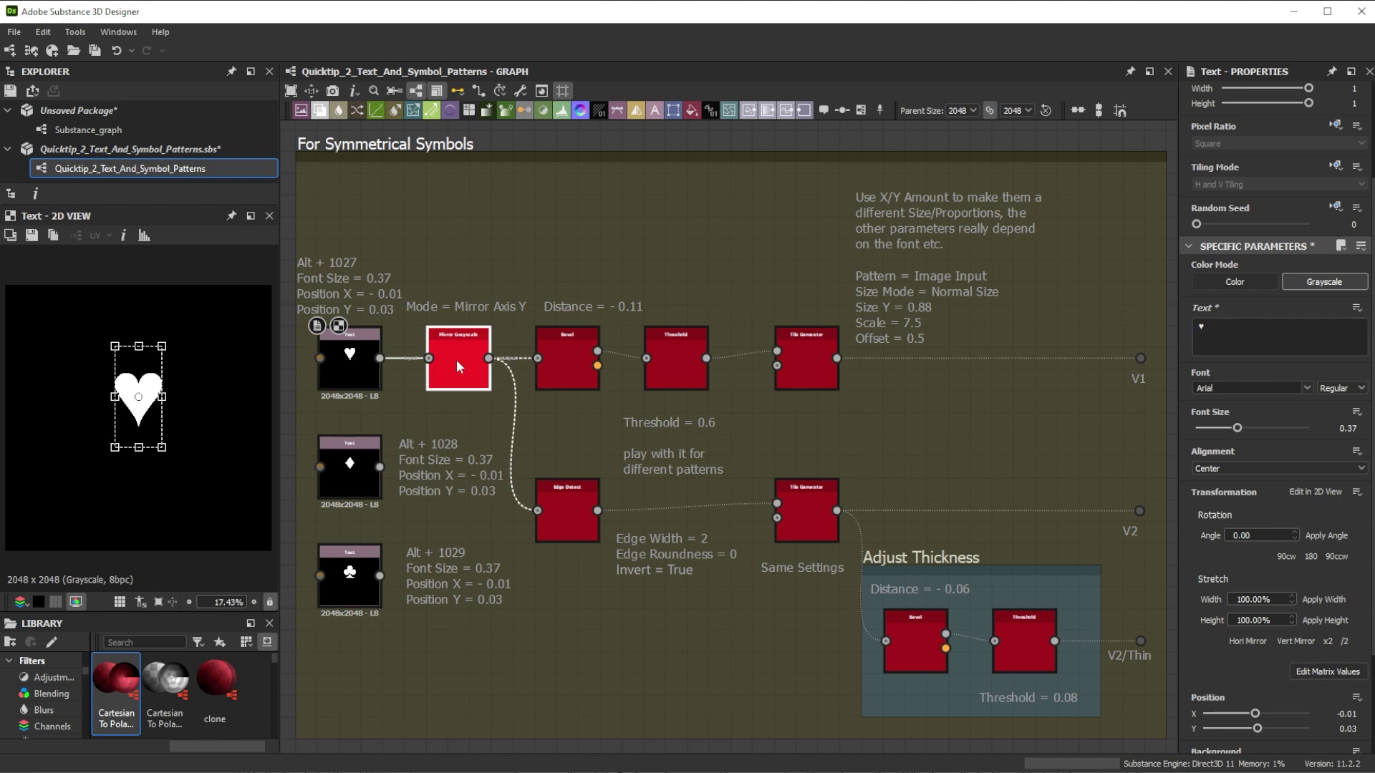
double_click(459, 365)
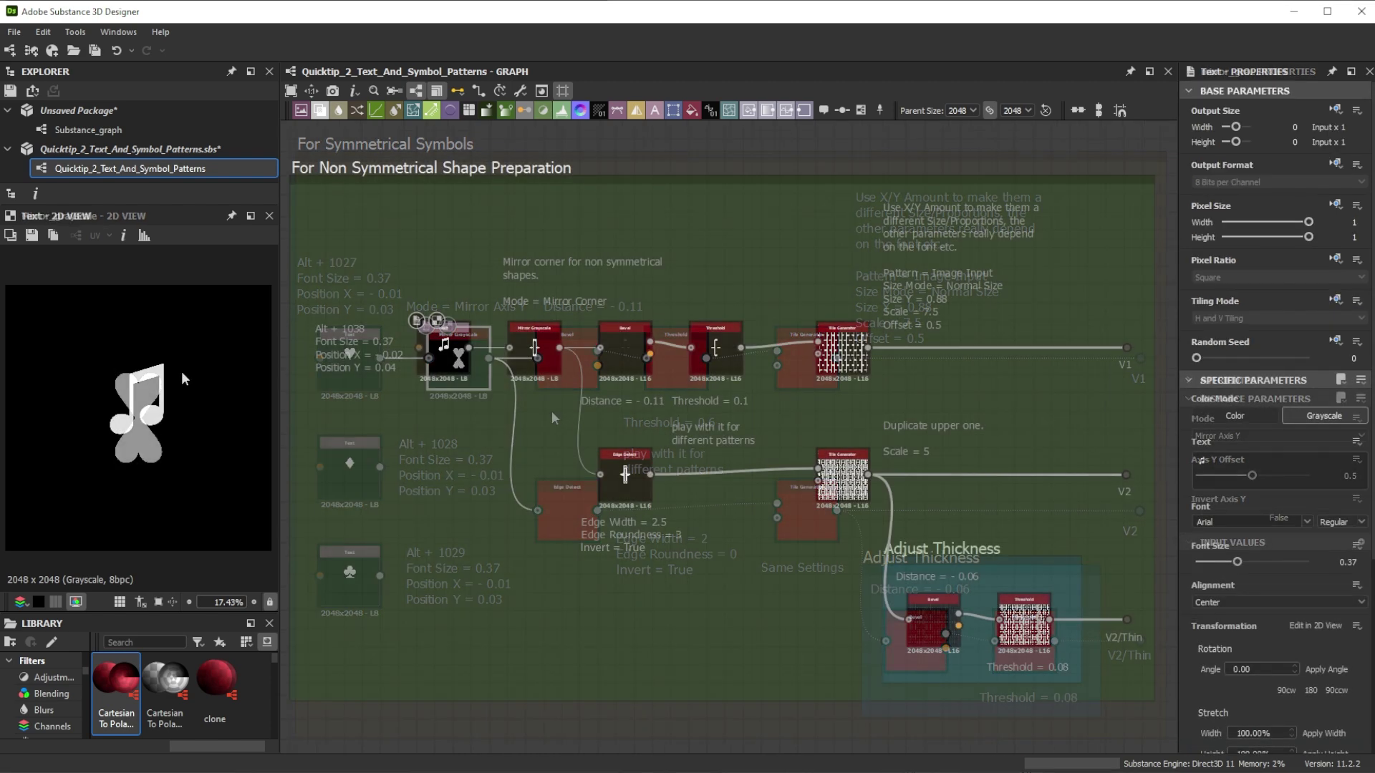
Step: Try other corner types such as Top Right on the music note's Mirror Grayscale node, and return it to its original type
click(534, 350)
double_click(534, 350)
click(1240, 434)
click(1236, 469)
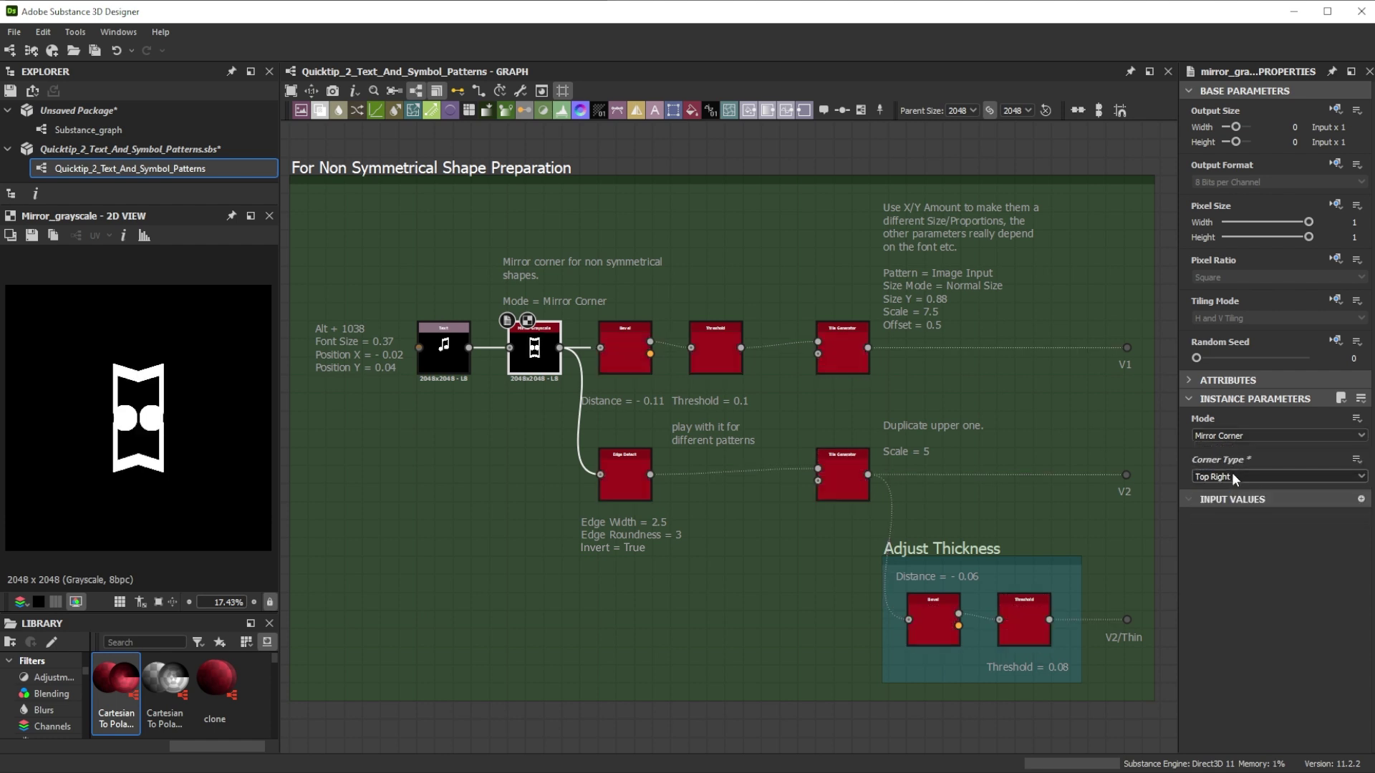
scroll(1232, 473, down, 3)
scroll(1232, 473, up, 3)
Step: Preview the music note chain's two Tile Generators, its Adjust Thickness Threshold and its Mirror Grayscale node
double_click(854, 368)
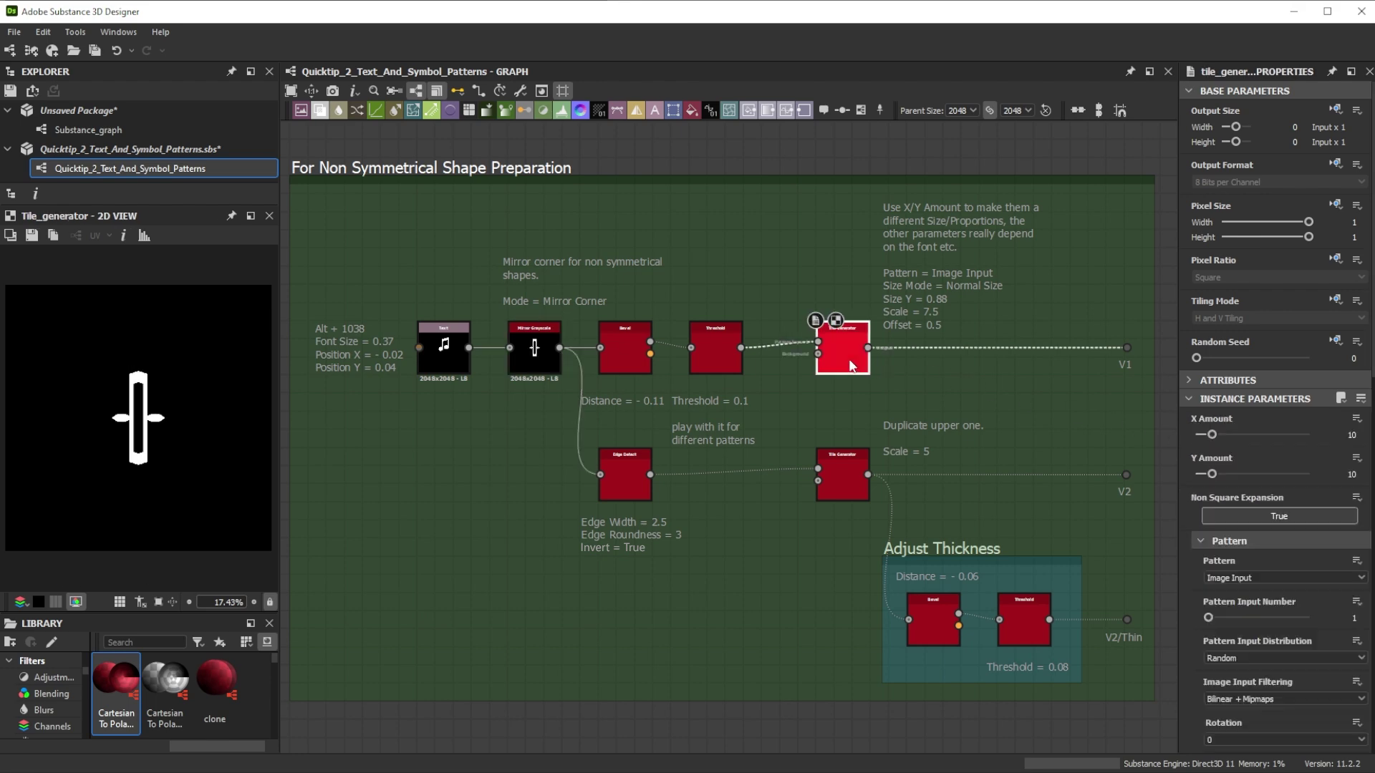
double_click(844, 480)
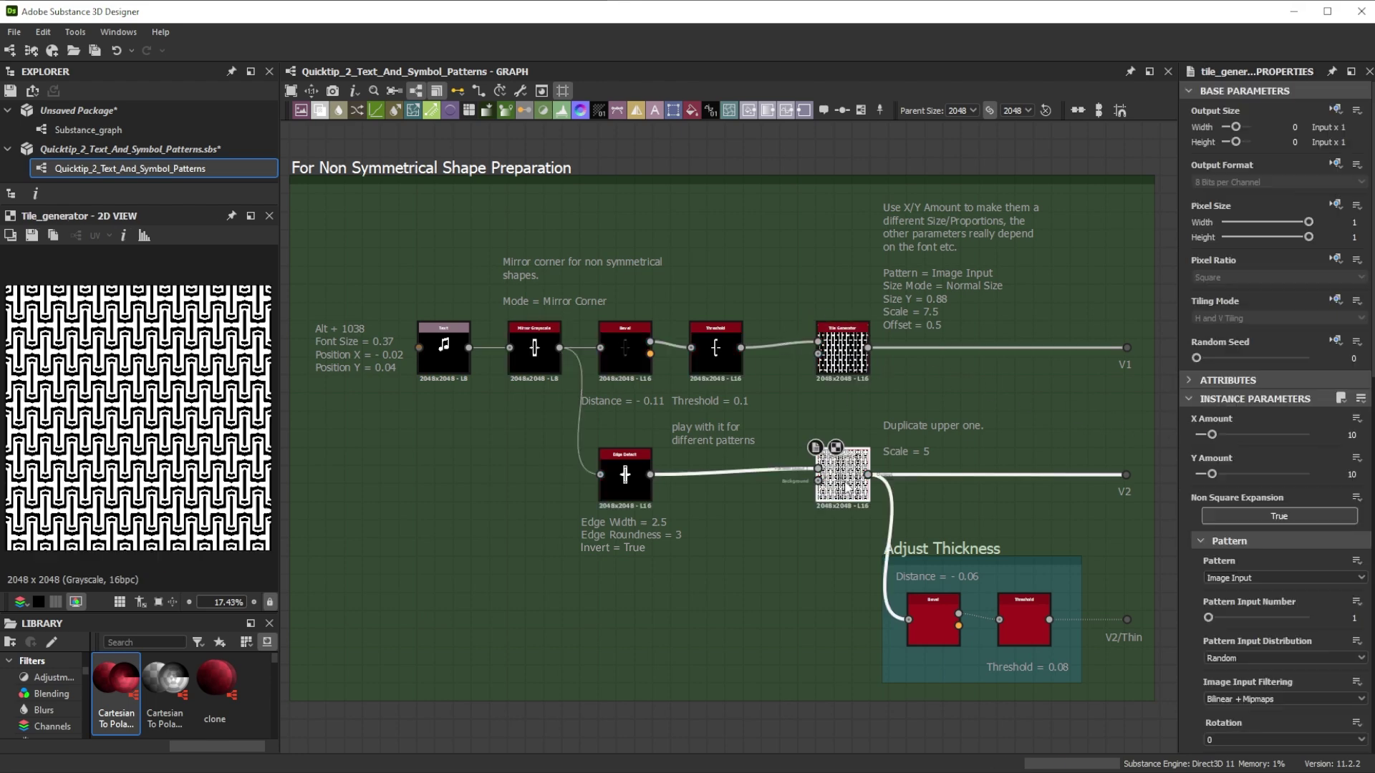
double_click(1024, 616)
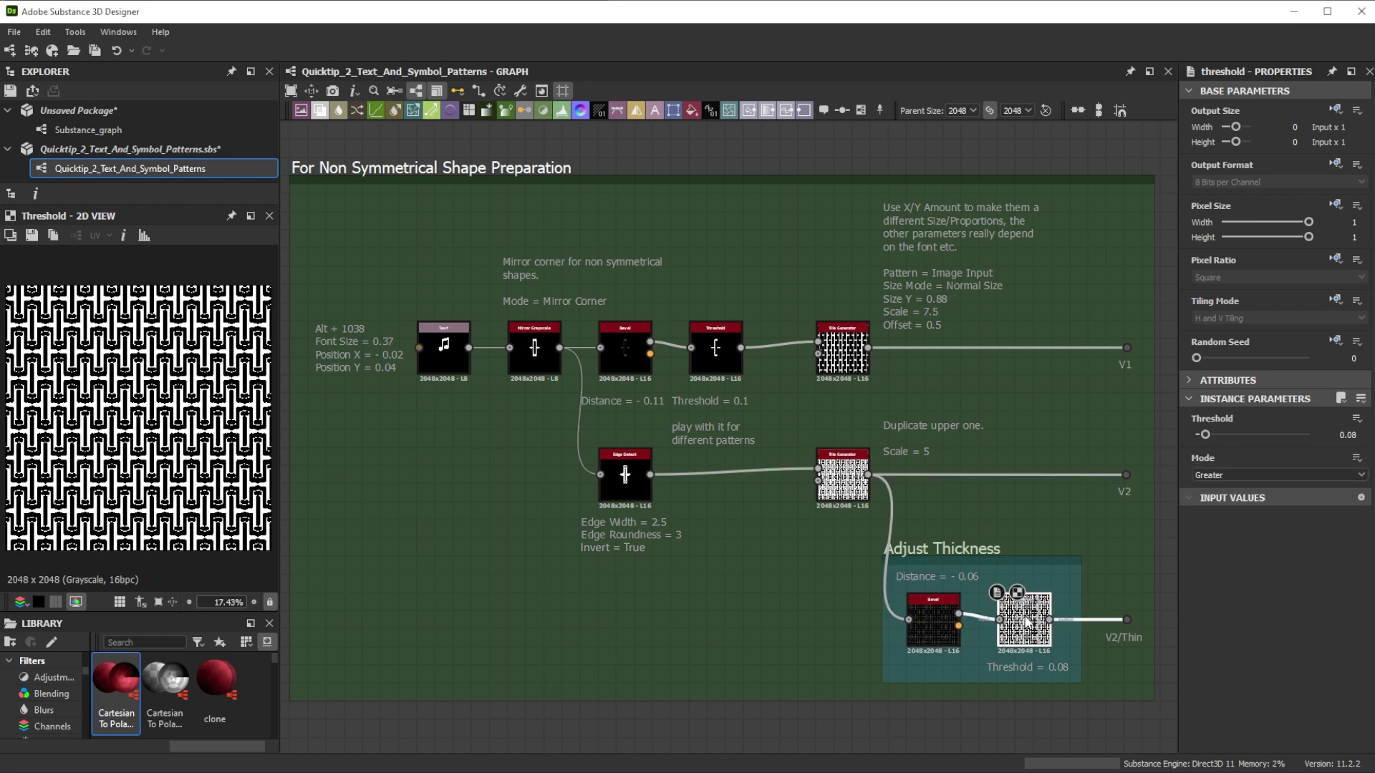
double_click(532, 349)
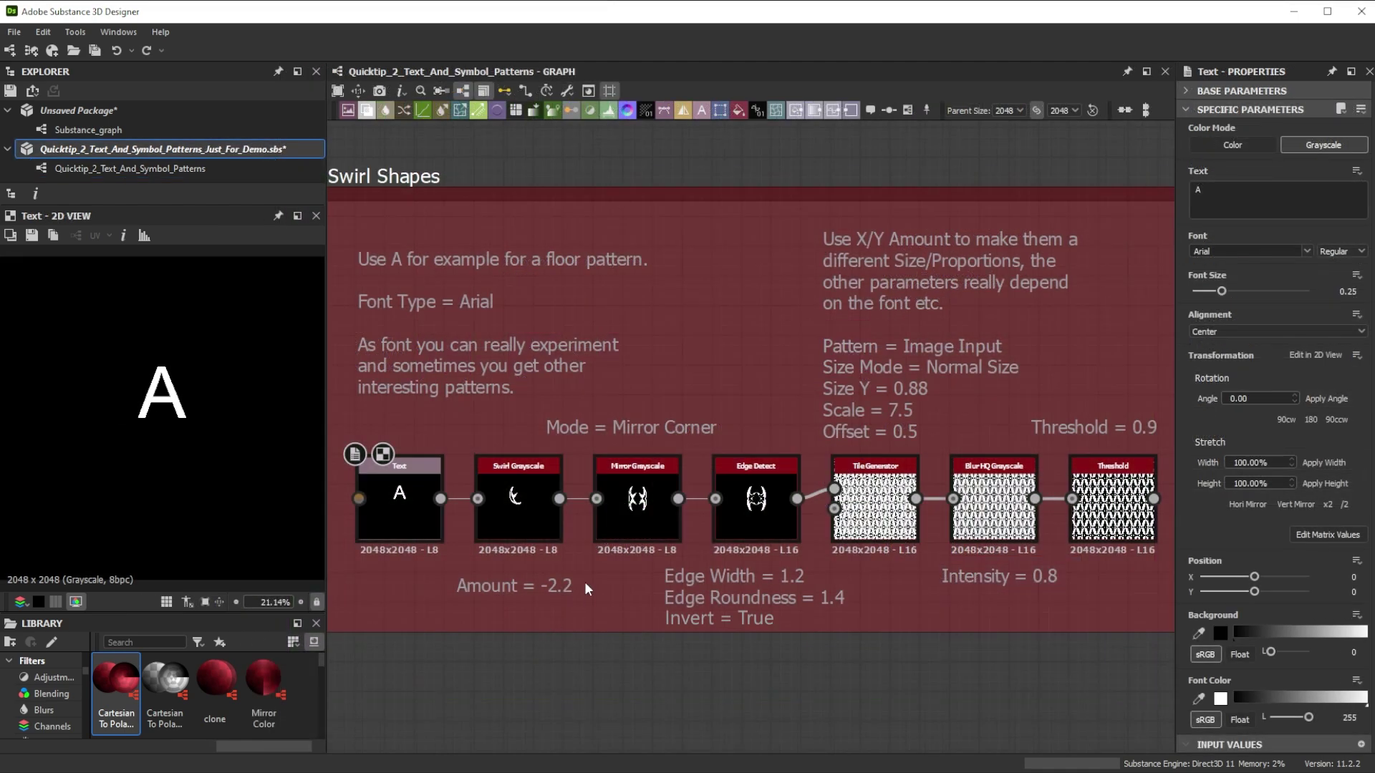
Step: In the Swirl Shapes chain, vary the Swirl Grayscale's amount and return it to -2.2
double_click(531, 513)
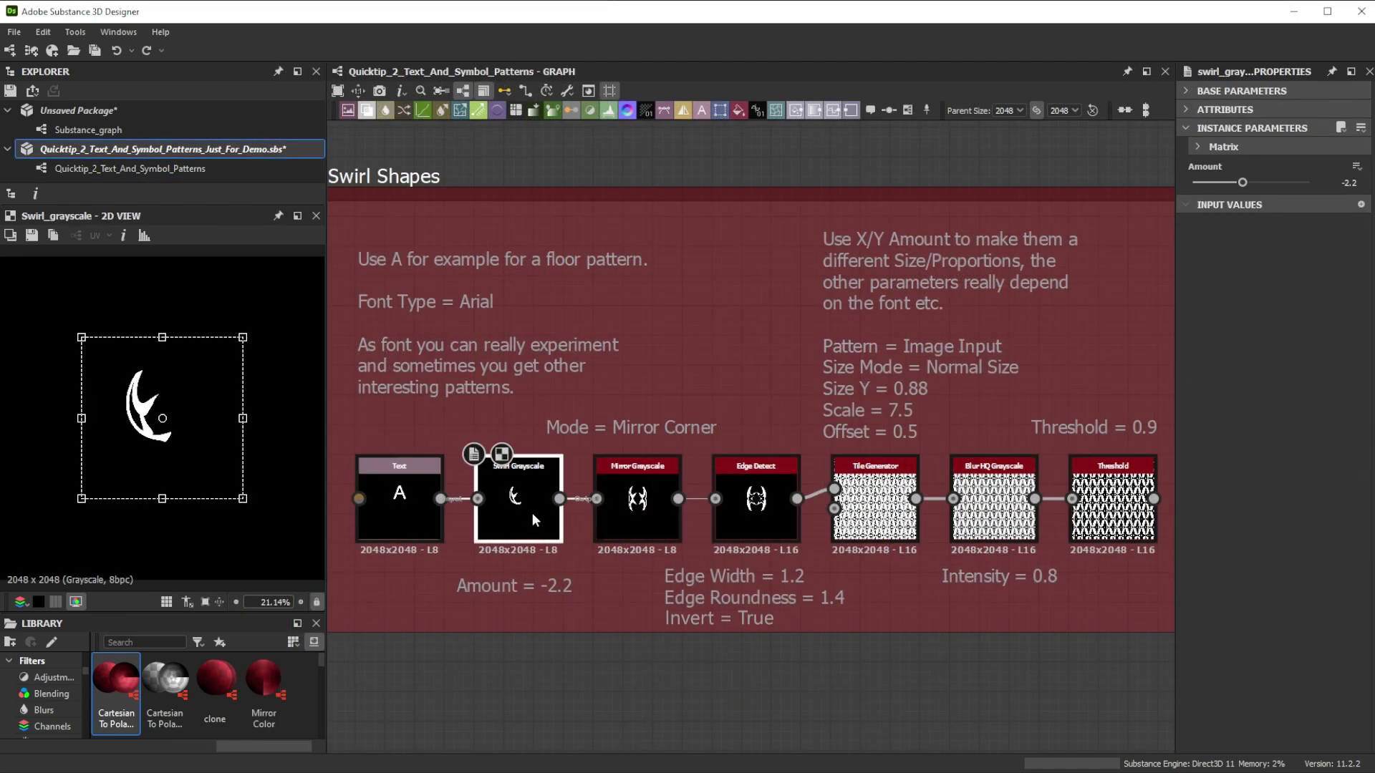
mouse_move(1242, 182)
mouse_down()
mouse_move(1271, 182)
mouse_move(1244, 182)
mouse_up()
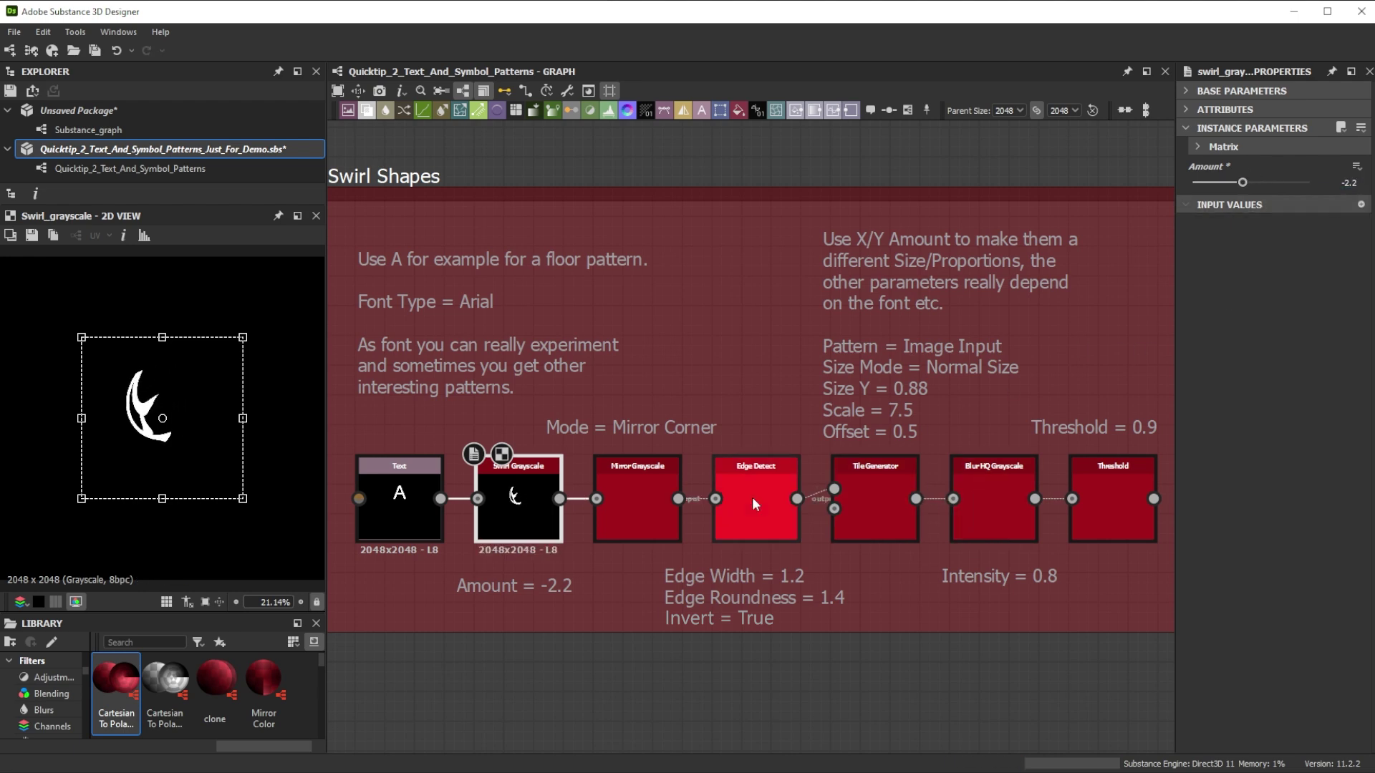
Step: Preview the Swirl Shapes chain node by node, from Mirror Grayscale through Edge Detect, Tile Generator and Blur HQ Grayscale to Threshold
double_click(630, 492)
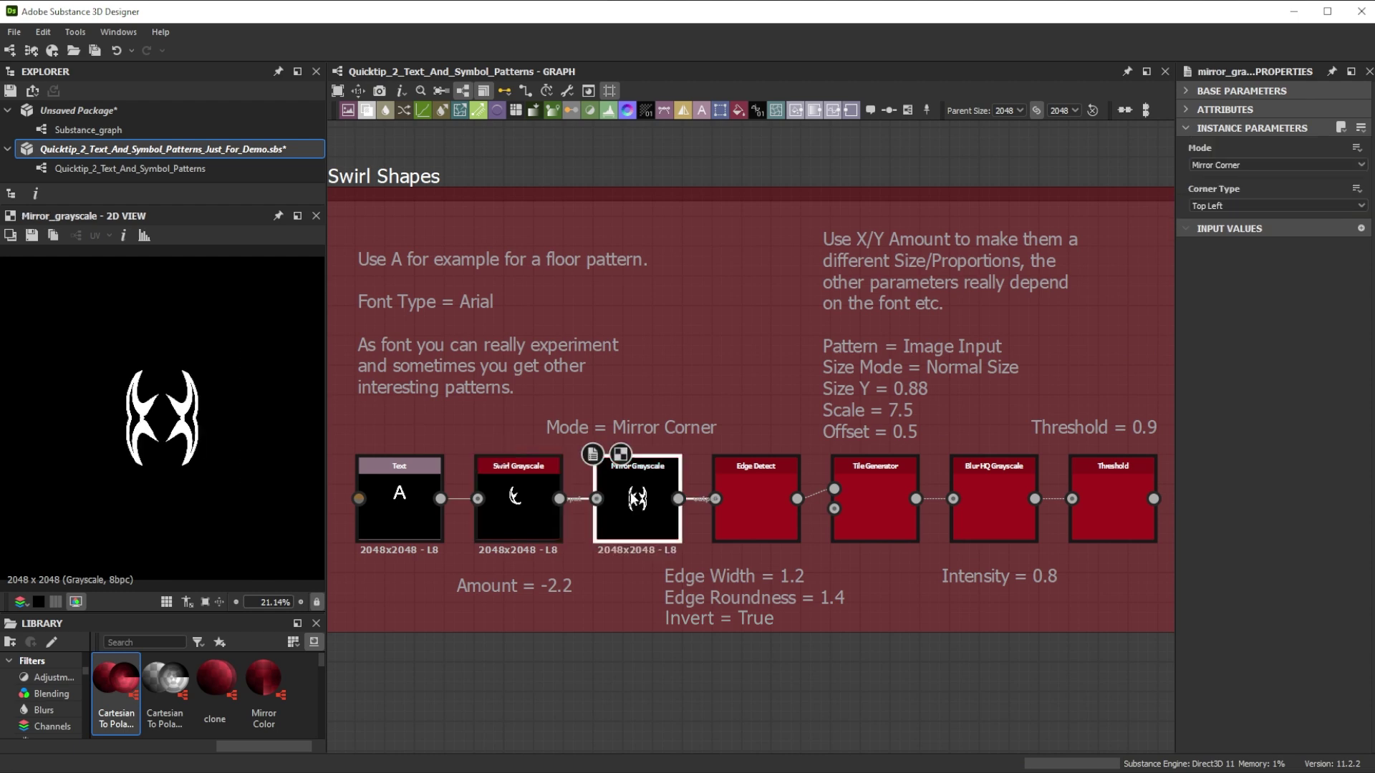
double_click(754, 496)
double_click(871, 501)
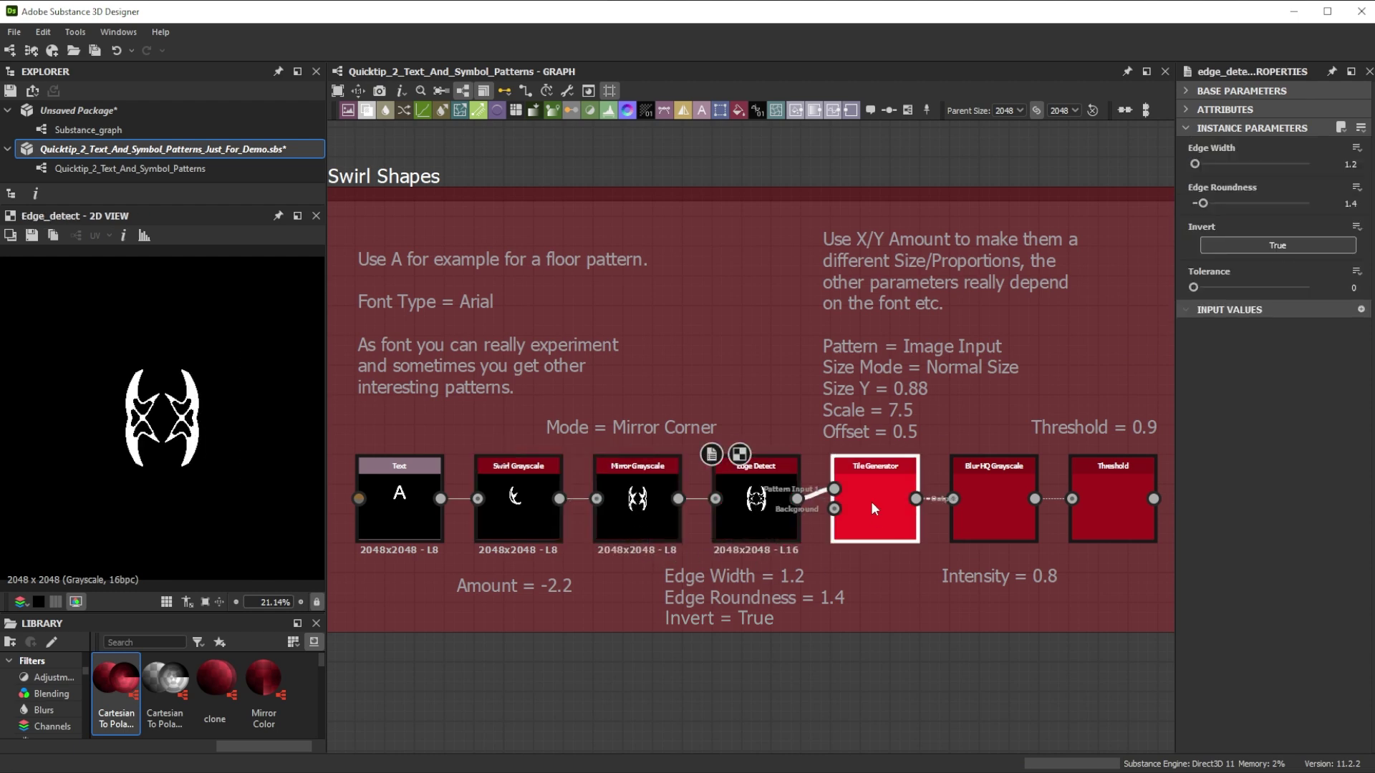
click(991, 496)
double_click(991, 494)
double_click(1117, 489)
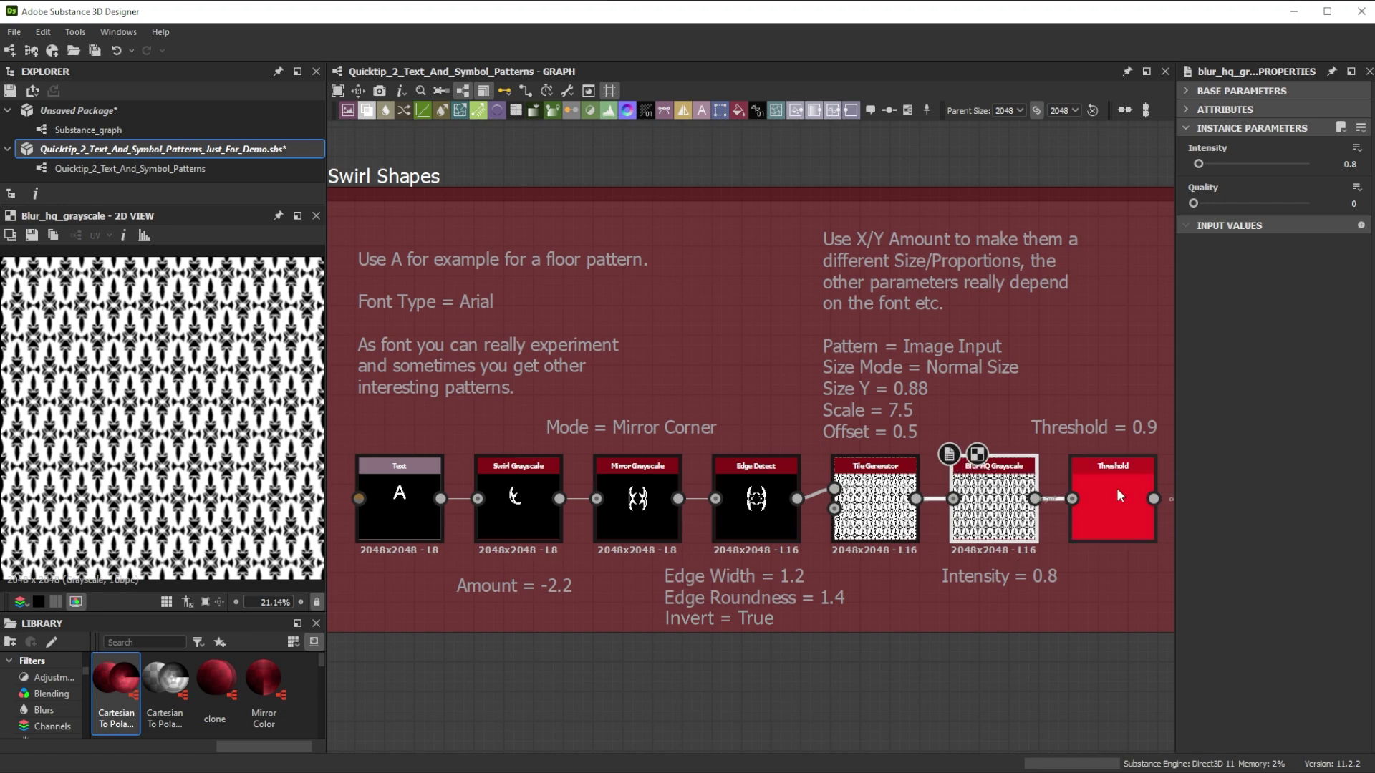
Step: Try a different swirl amount while previewing the final Threshold pattern, and undo the change
click(530, 502)
drag(1244, 183, 1242, 185)
key(ctrl+z)
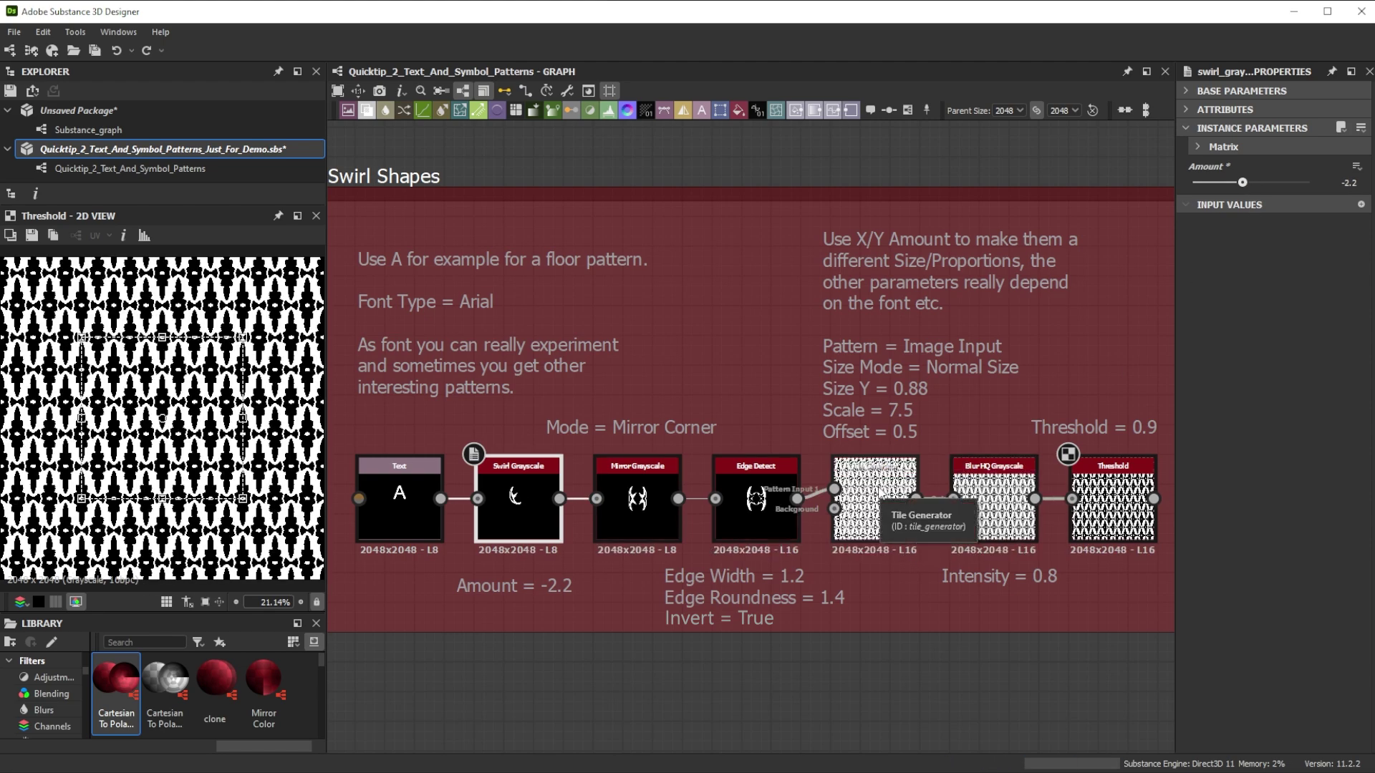
Step: Try an X Amount of 13 and a Y Amount of 12 on the Tile Generator, and return both to 10
click(879, 501)
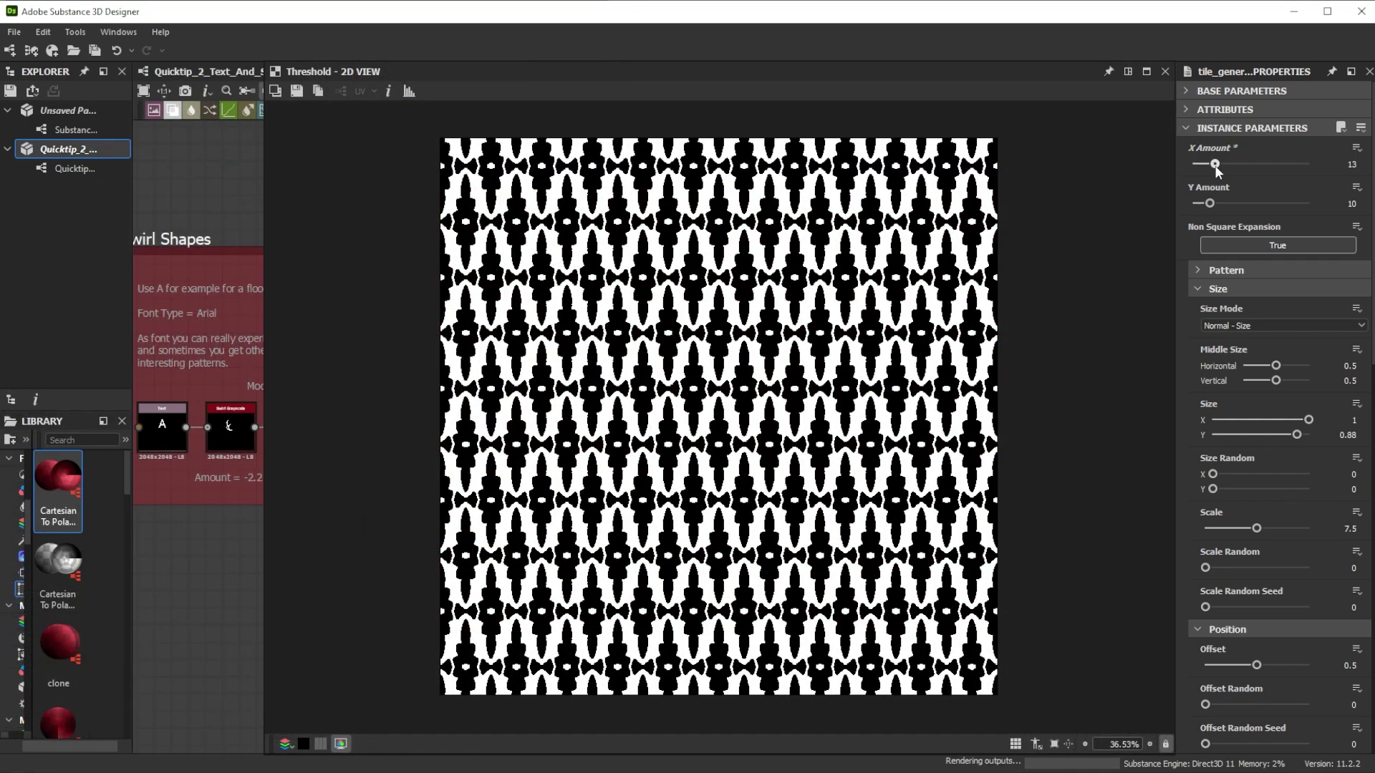
drag(1210, 165, 1214, 208)
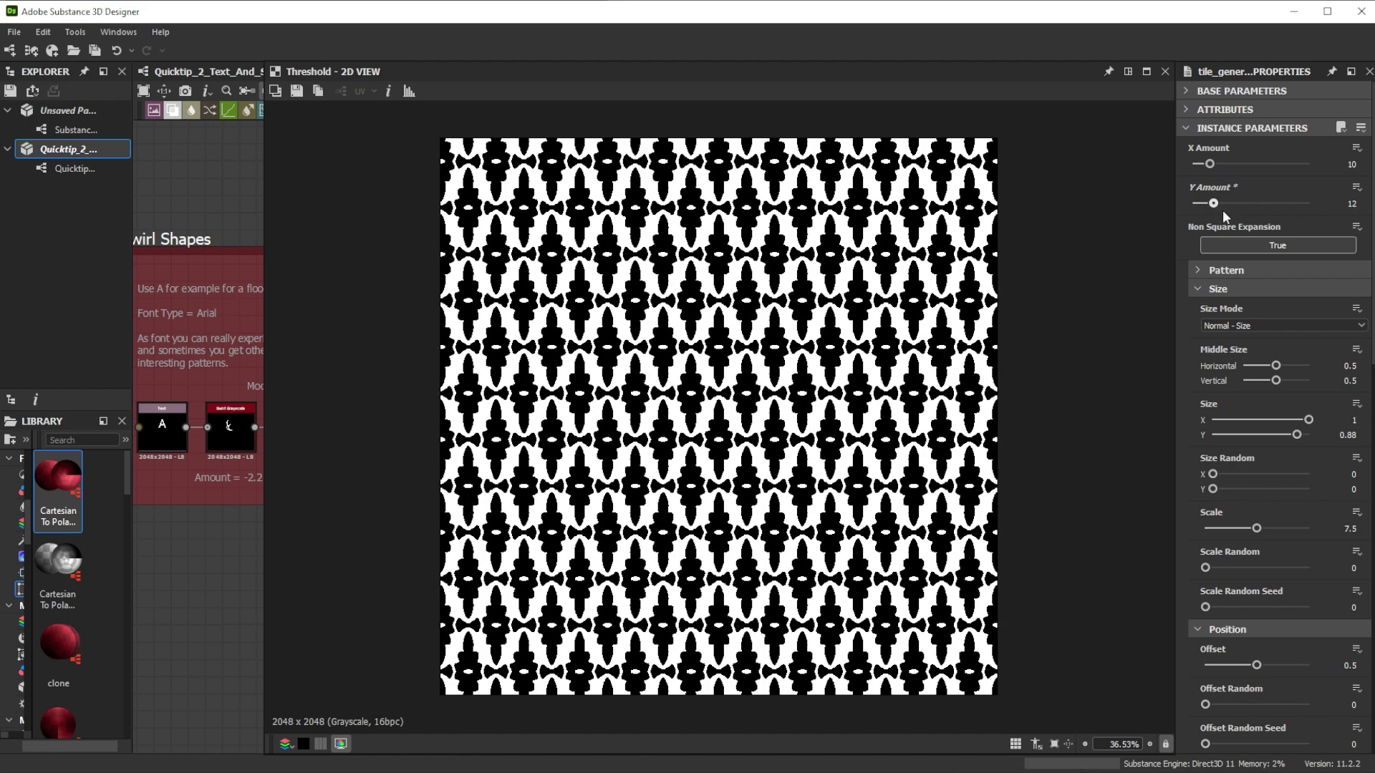
key(ctrl+z)
Step: Try a Y size of 1 and a different scale on the Tile Generator, and restore 0.88 and 7.5
mouse_move(1309, 420)
mouse_down()
mouse_move(1265, 421)
mouse_move(1325, 422)
mouse_move(1271, 434)
mouse_move(1318, 438)
mouse_up()
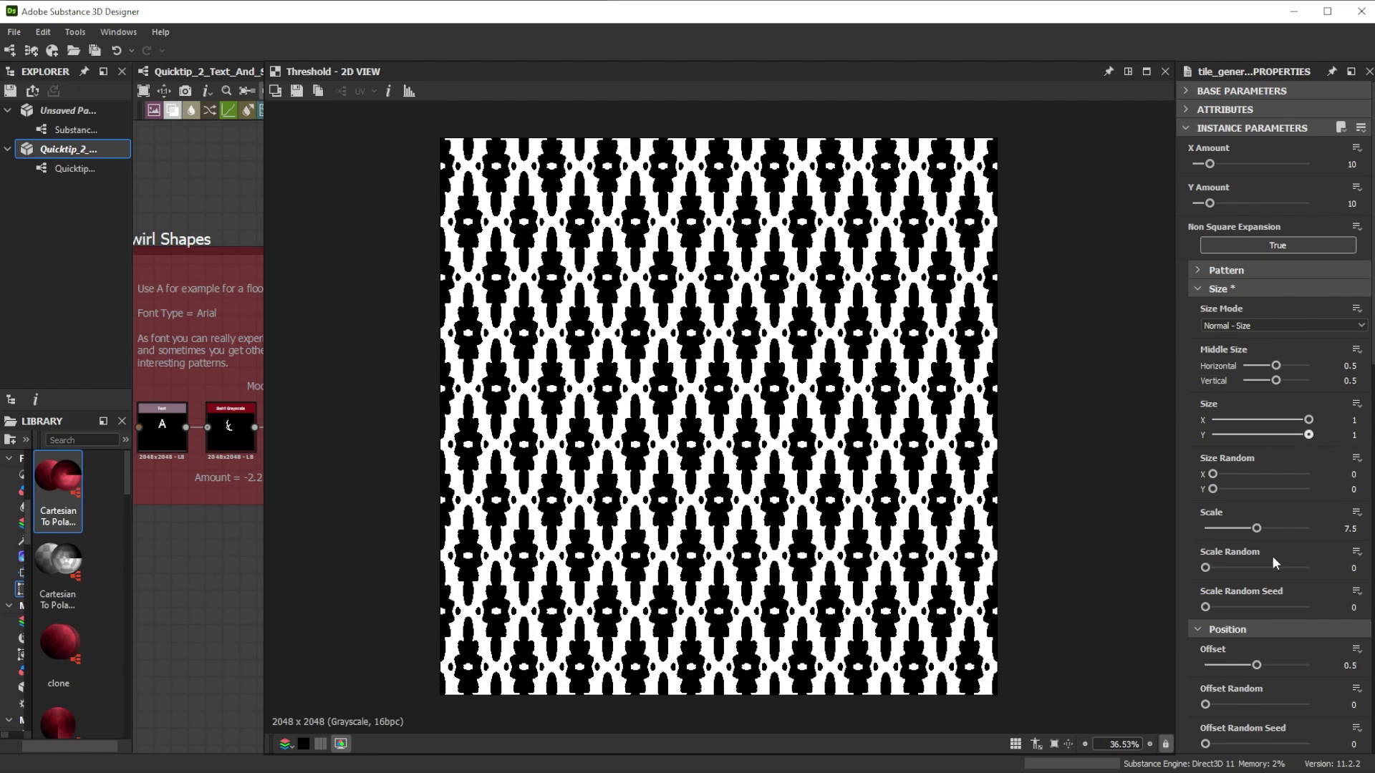
mouse_move(1258, 529)
mouse_down()
mouse_move(1274, 528)
mouse_move(1259, 530)
mouse_up()
Step: Try a 20-degree rotation and a different position offset on the Tile Generator, and undo both changes
scroll(1281, 558, down, 10)
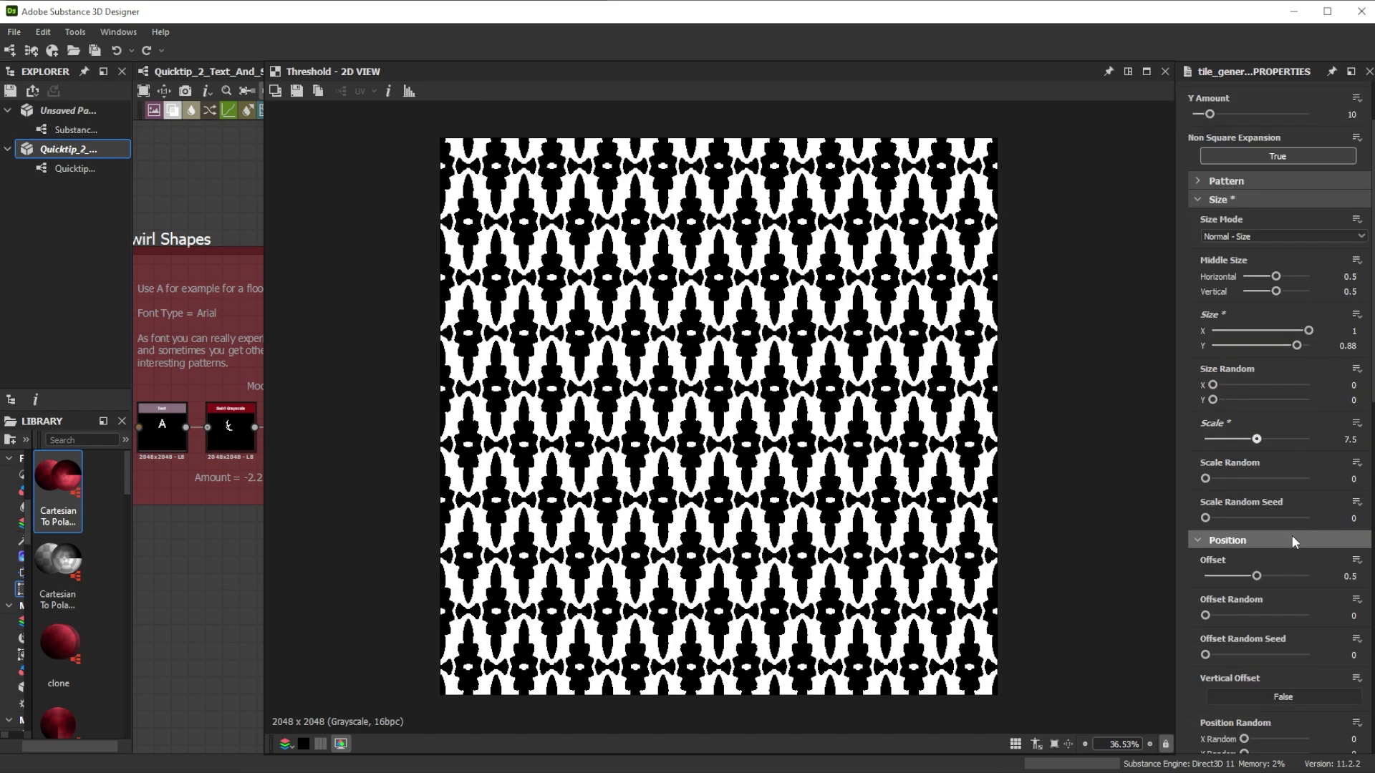
drag(1287, 620, 1280, 610)
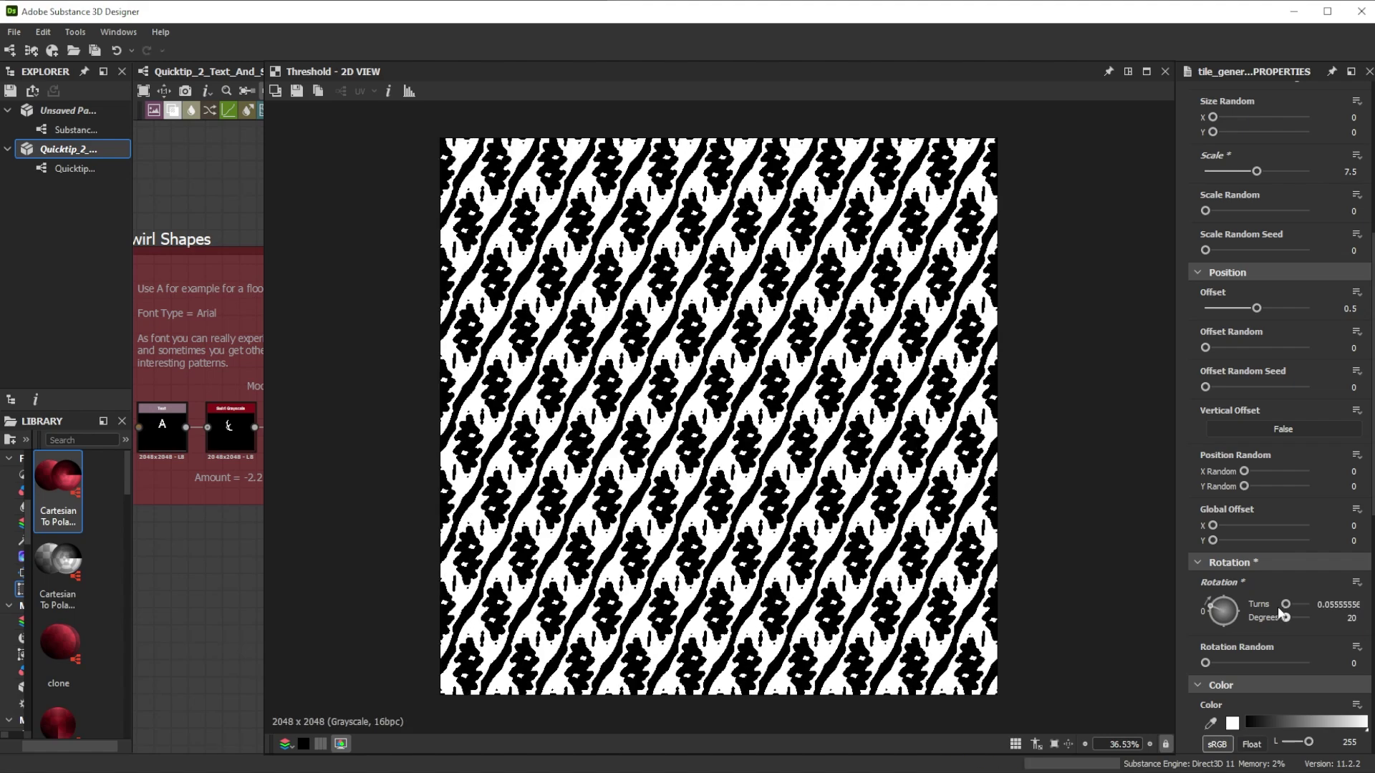
key(ctrl+z)
mouse_move(1257, 308)
mouse_down()
mouse_move(1292, 308)
mouse_move(1264, 310)
mouse_up()
key(ctrl+z)
Step: Try the Tile Generator's Checker Mask, Horizontal Mask and Vertical Mask one at a time, and return each to False
scroll(1281, 338, down, 5)
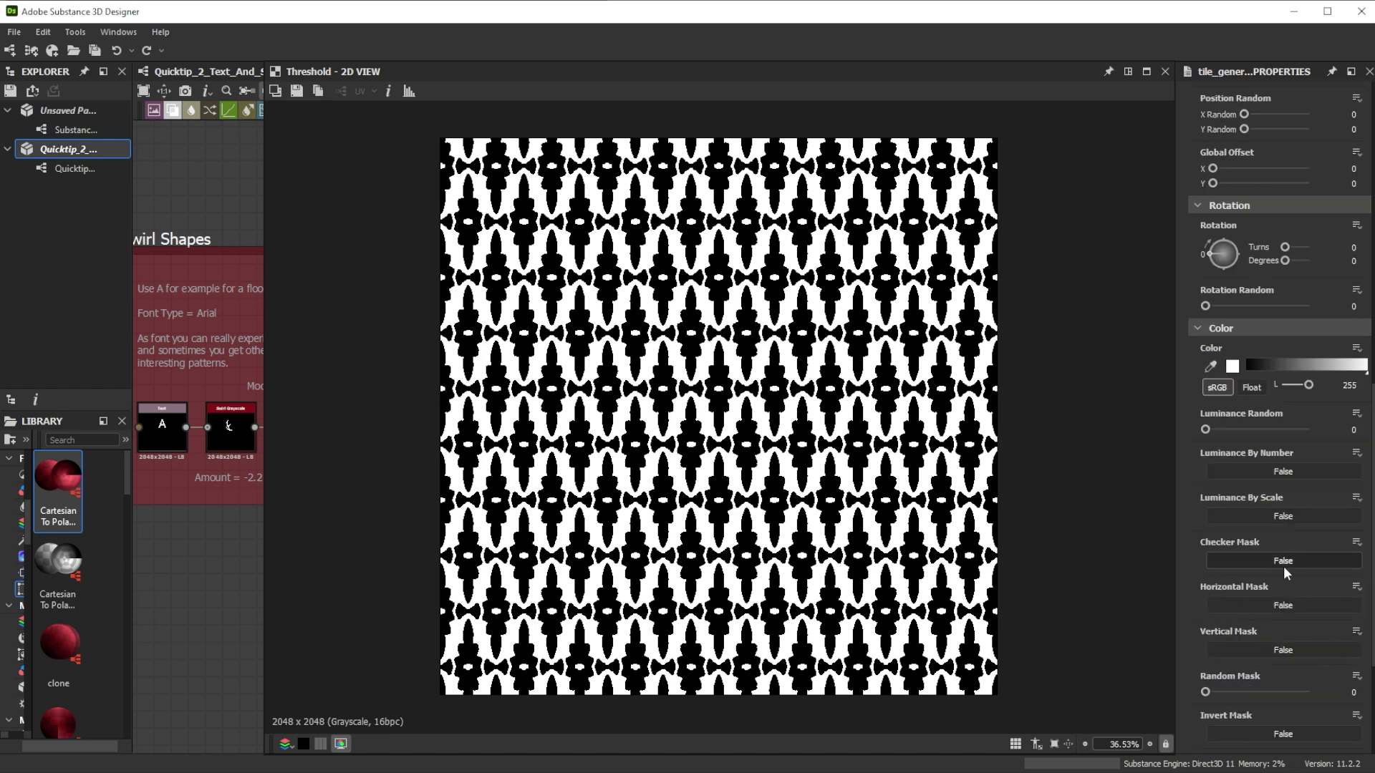
click(1286, 562)
click(1284, 562)
click(1263, 605)
click(1263, 605)
click(1251, 648)
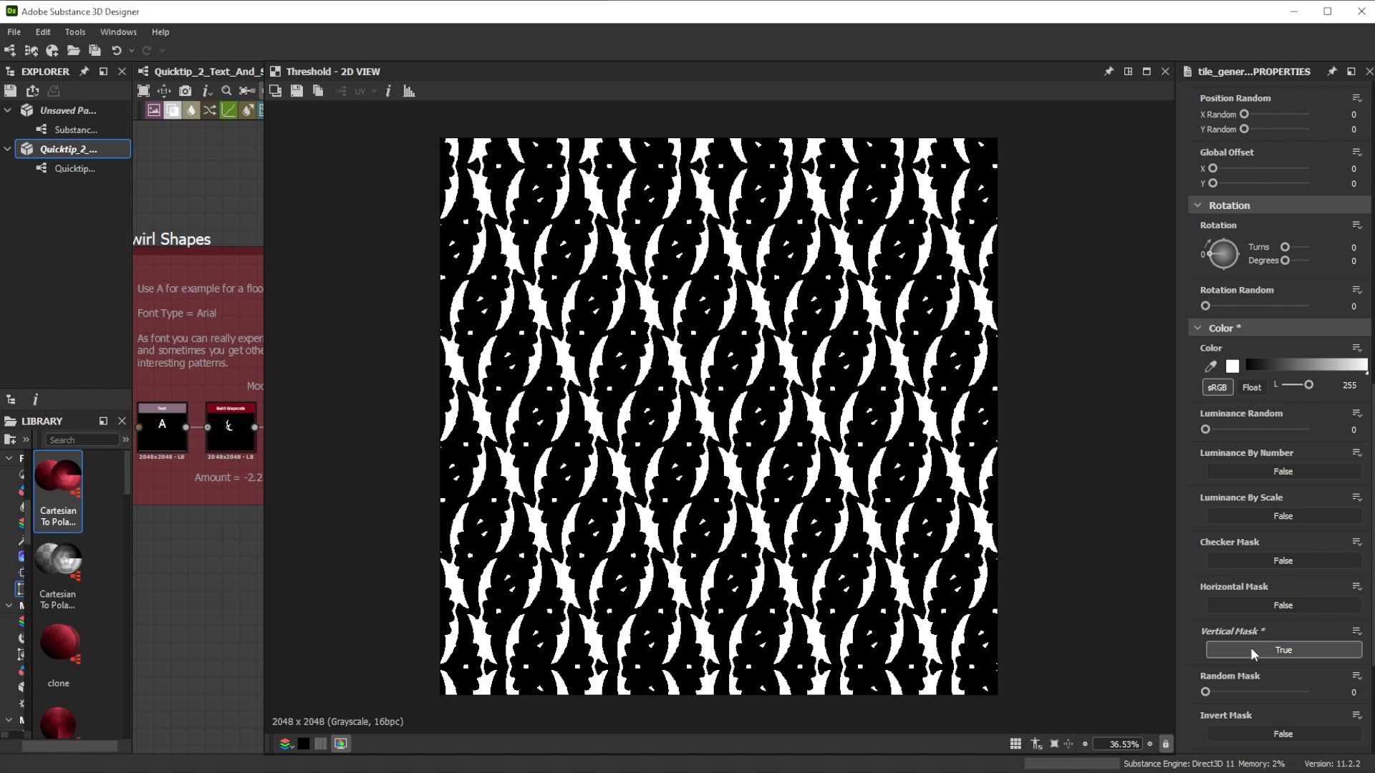
click(1250, 647)
Step: Try the letters Y and O in the Swirl Shapes chain's Text node, and replace them with M
click(171, 423)
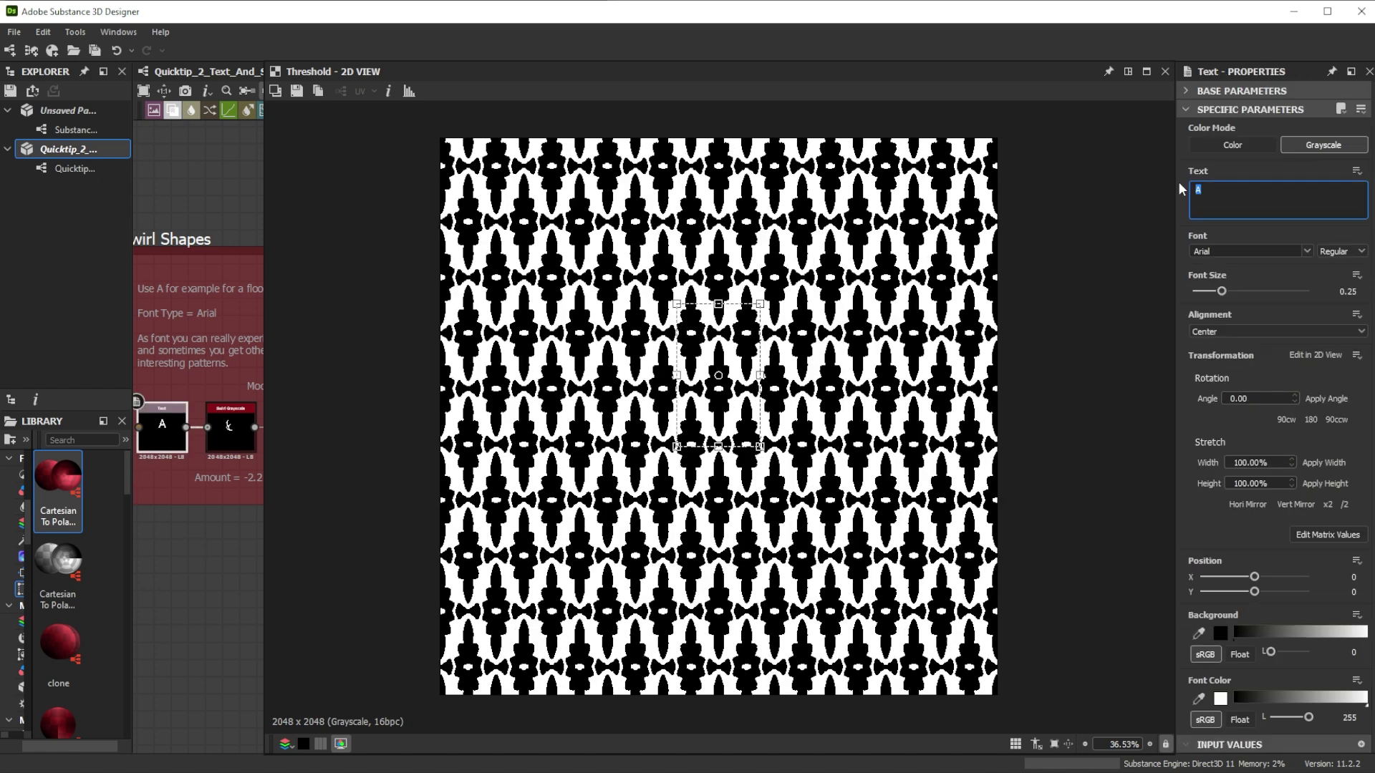
text(Y)
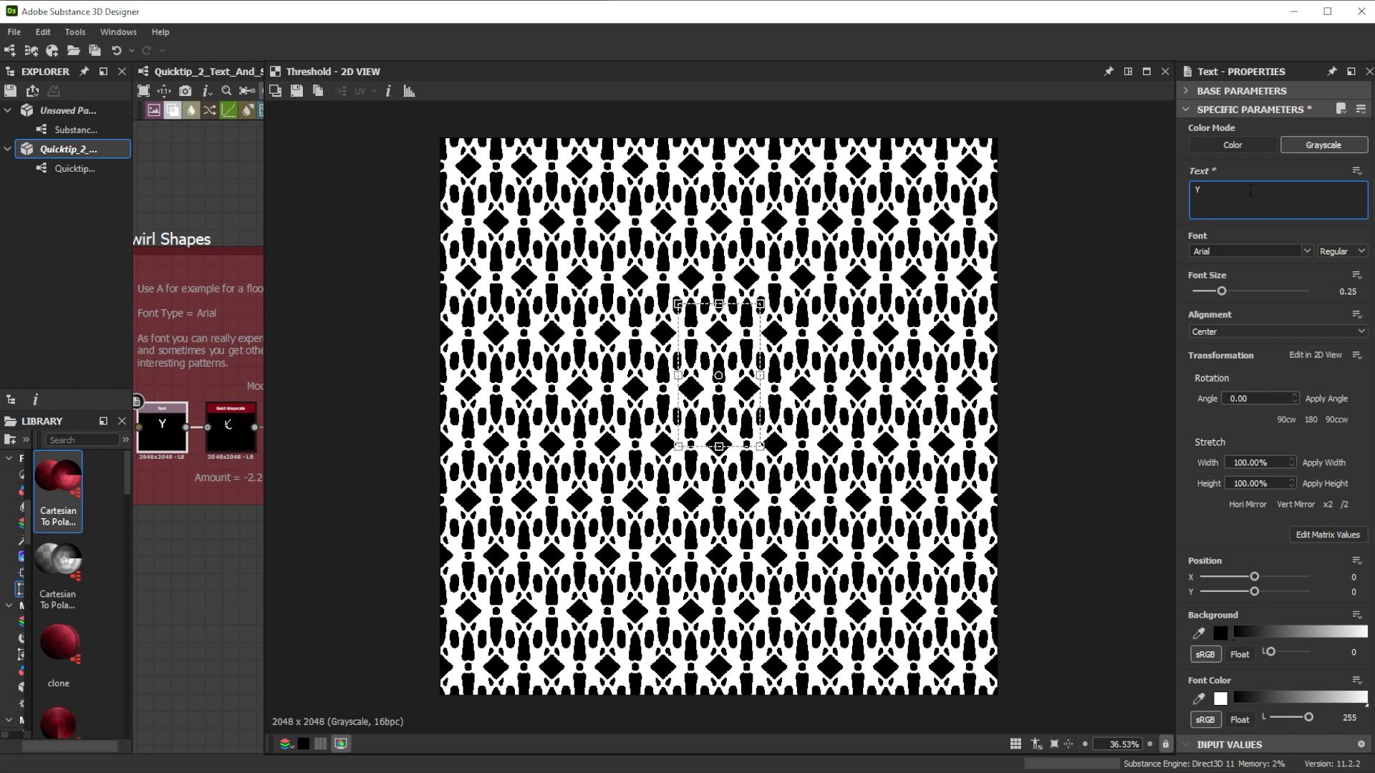
text(O)
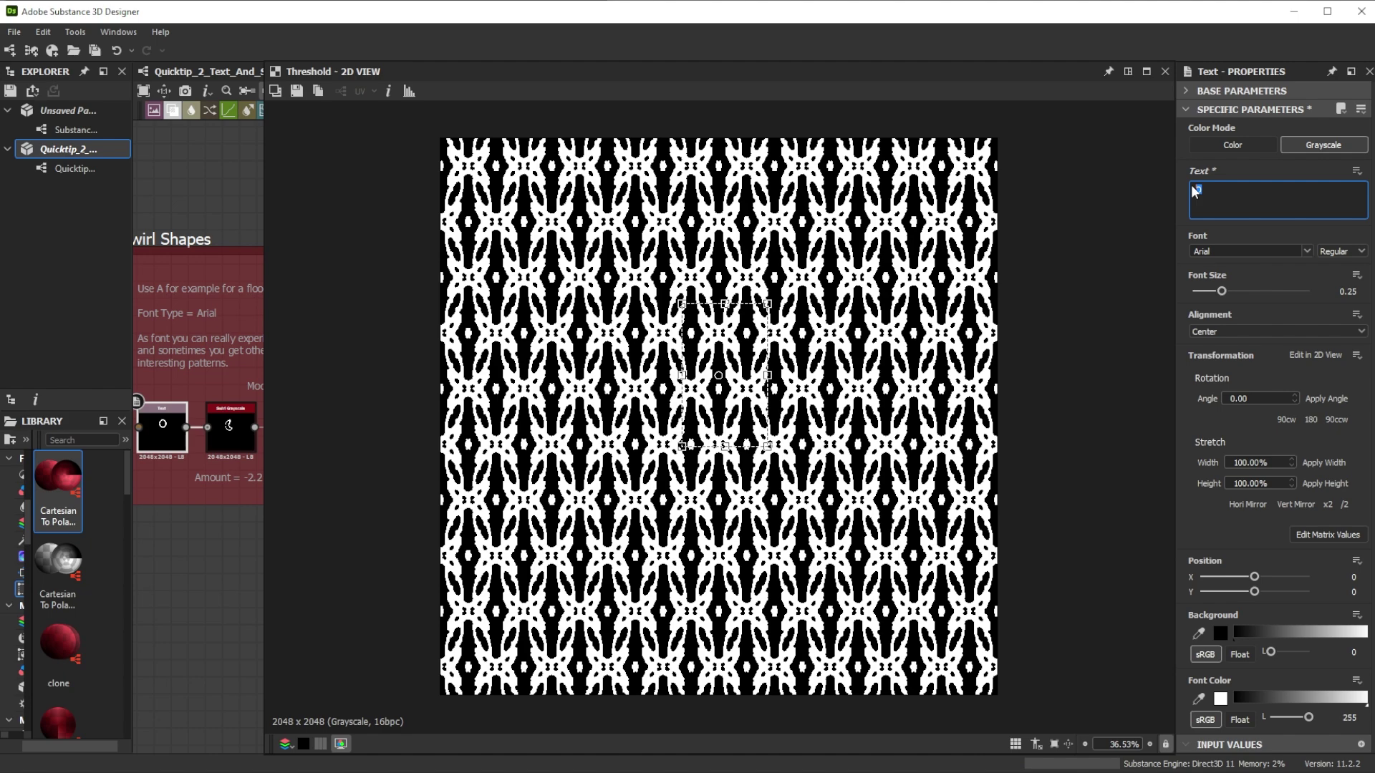
text(M)
Step: Set the Swirl Grayscale's amount to 0.8
click(232, 429)
drag(1244, 186, 1252, 185)
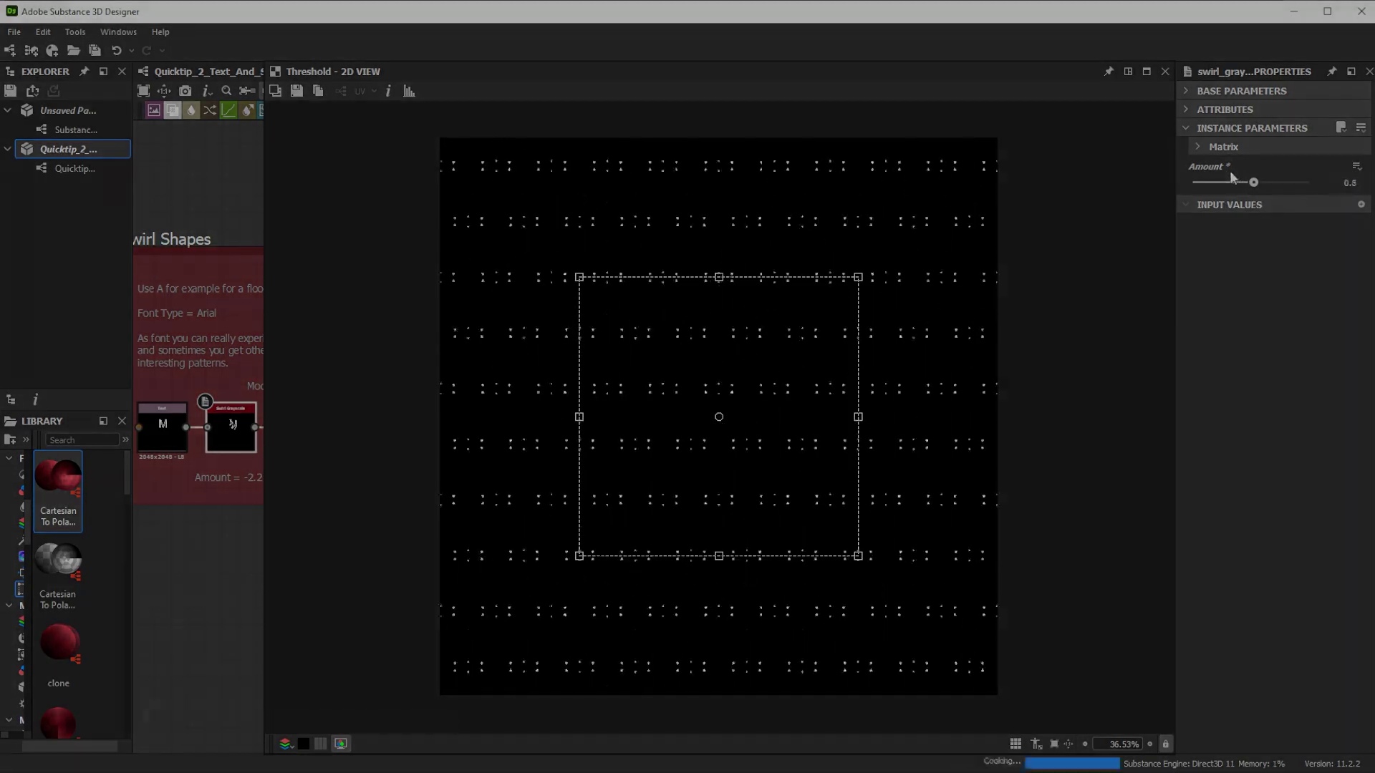